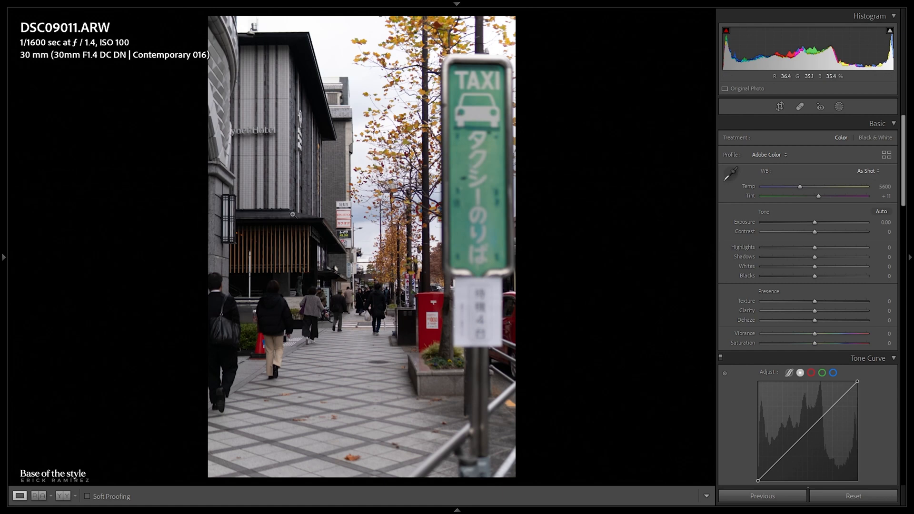
- Lower the street photo's exposure to −0.48 and its highlights to −54
scroll(906, 164, down, 2)
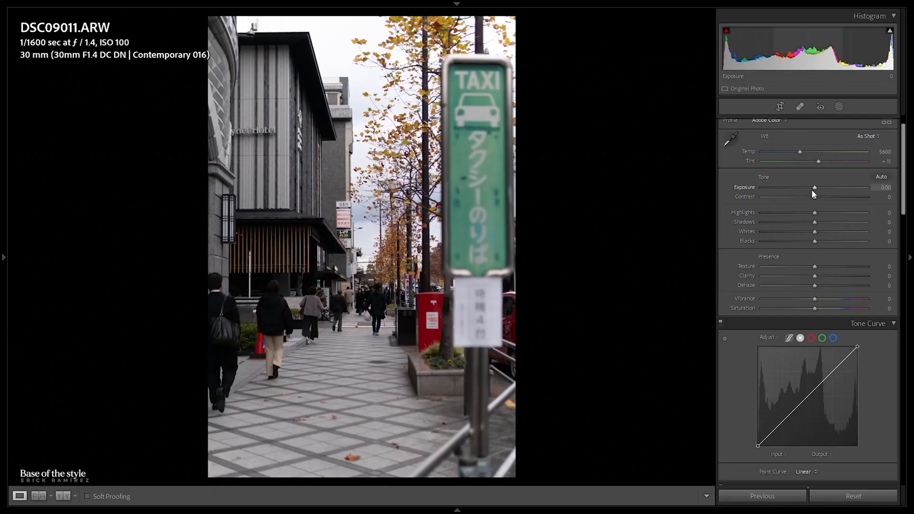
drag(812, 189, 806, 189)
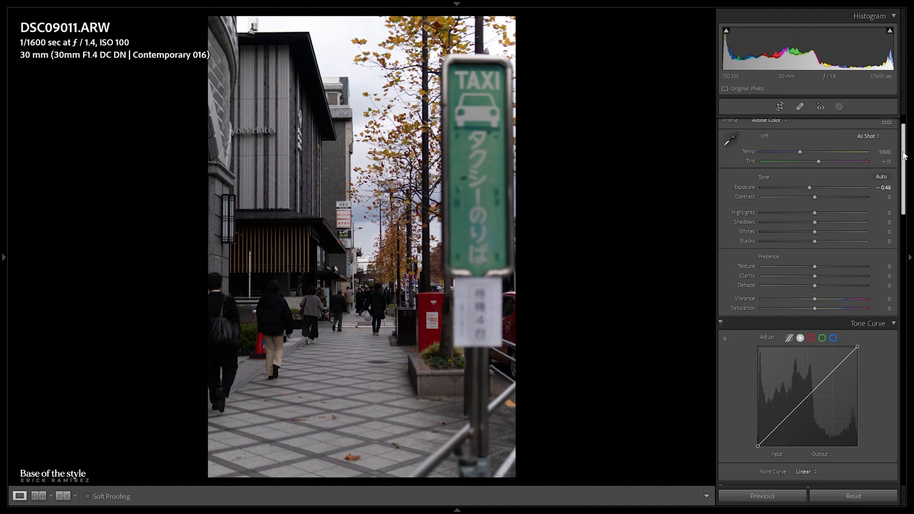
scroll(903, 155, down, 2)
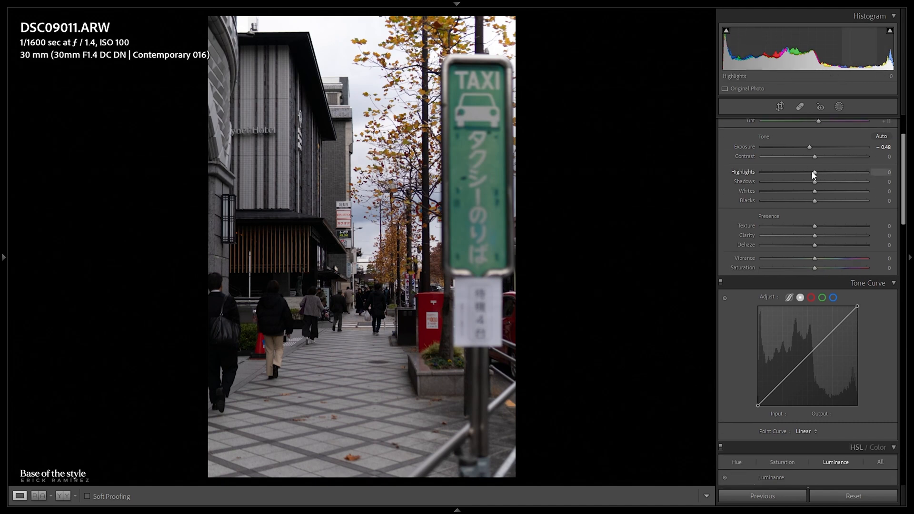
drag(816, 173, 788, 174)
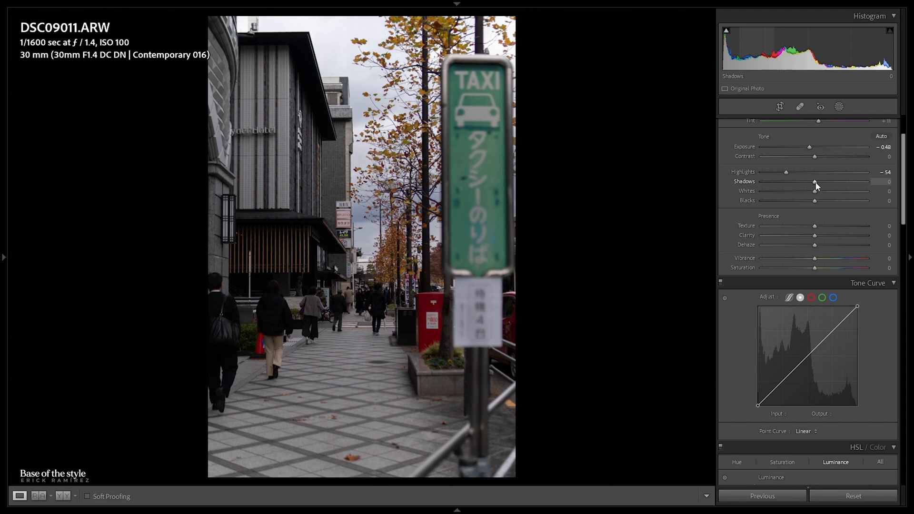
- Raise the shadows to +24, checking the dark figures up close, and lower the blacks to −25
click(257, 319)
drag(393, 257, 315, 238)
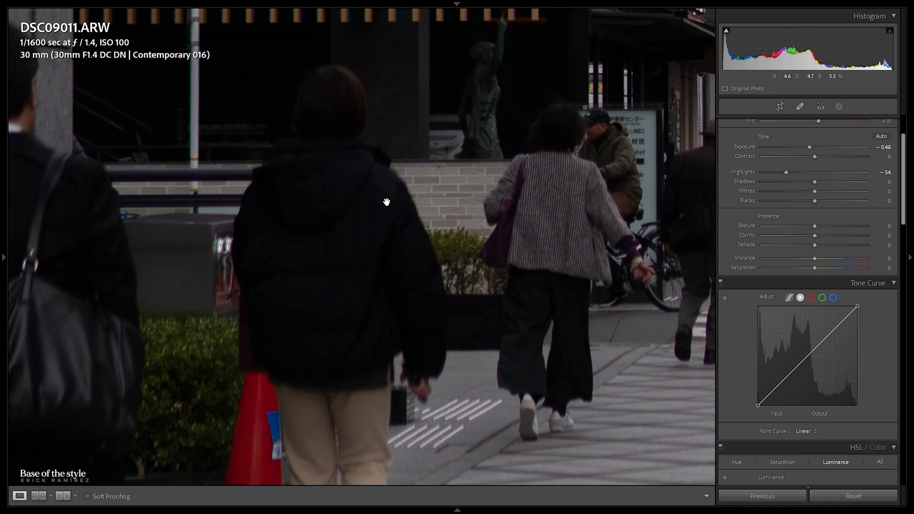
drag(816, 182, 829, 179)
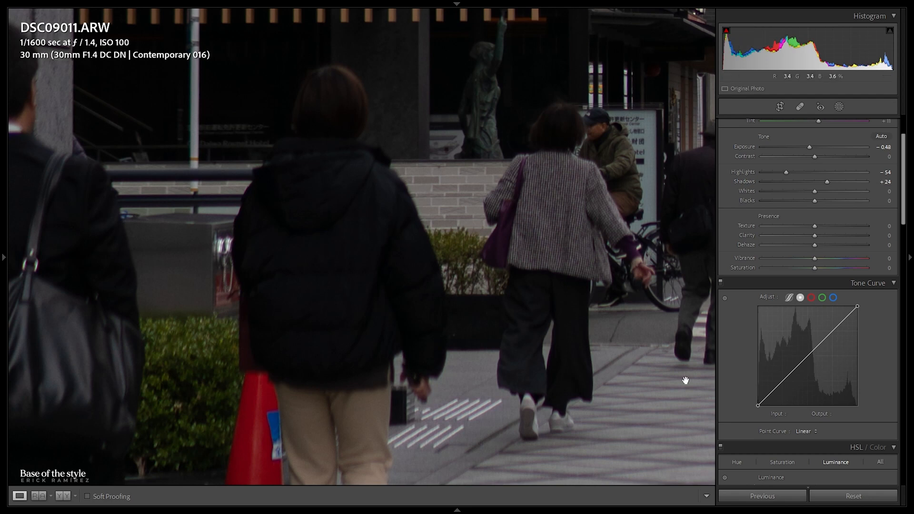
click(496, 275)
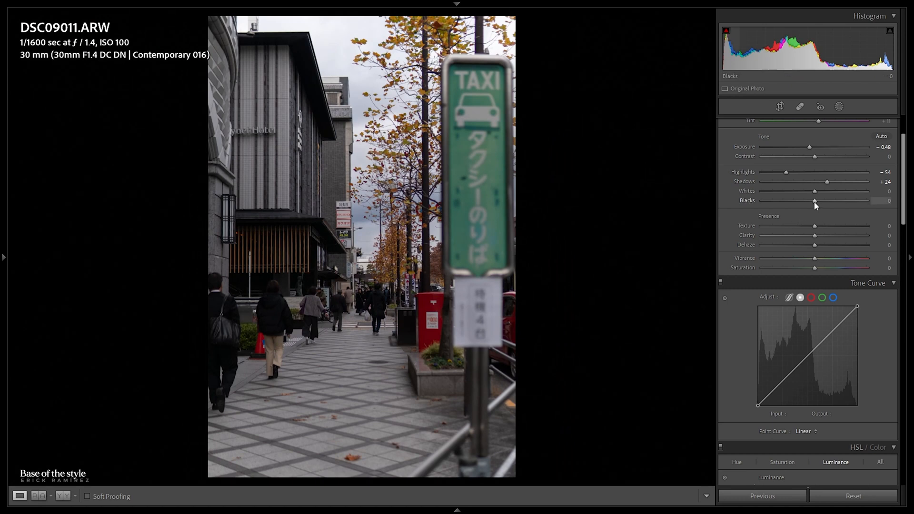
drag(814, 201, 801, 202)
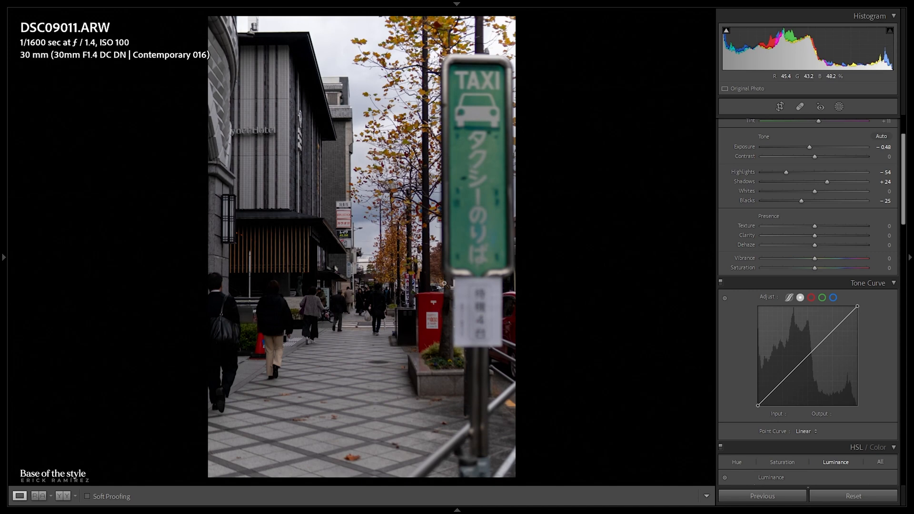
- Try Clarity at +82 and test Texture and Dehaze on the photo, restoring each to 0
key(y)
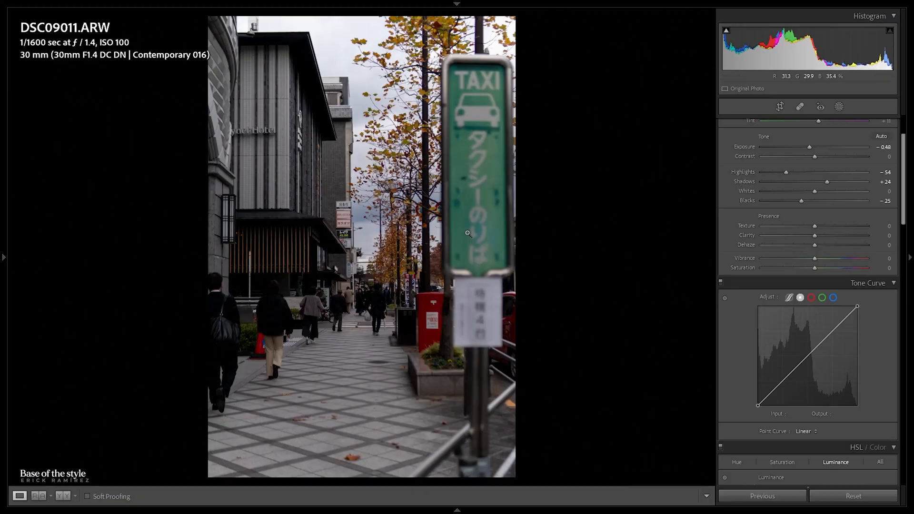
key(z)
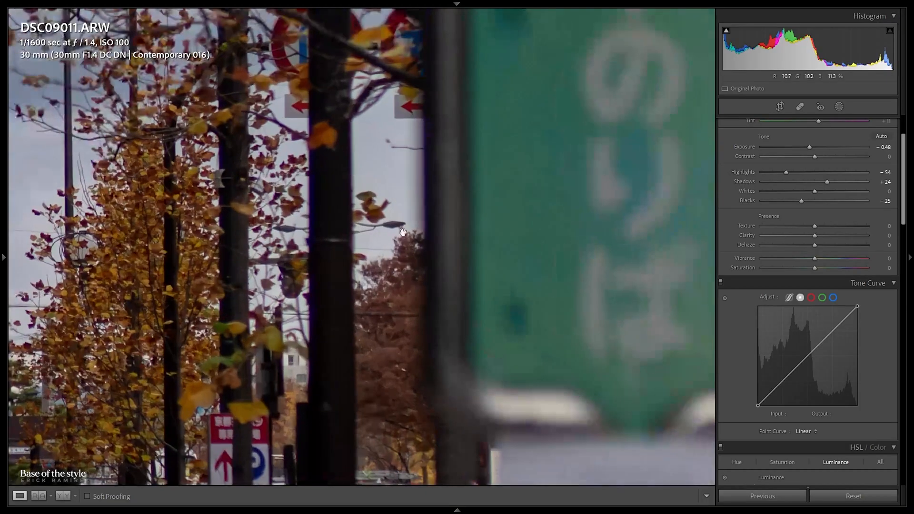
drag(585, 23, 827, 284)
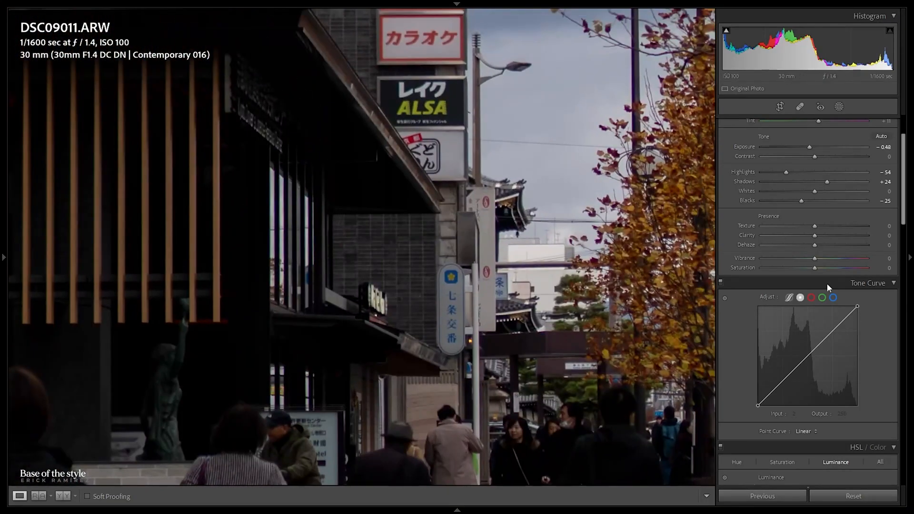
drag(821, 236, 858, 236)
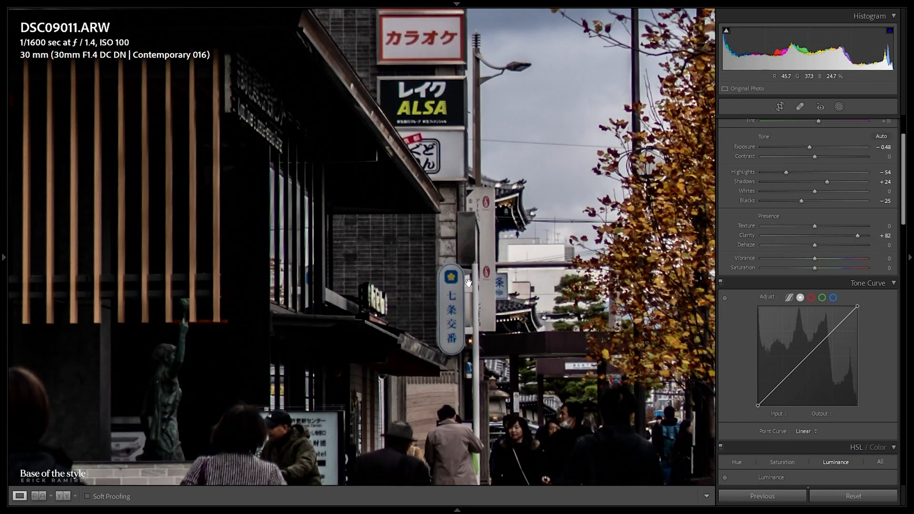
click(449, 282)
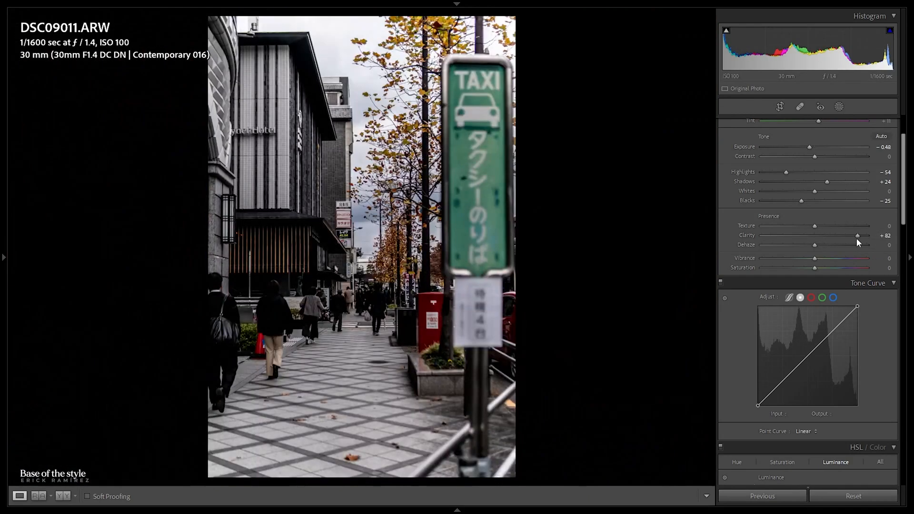
double_click(858, 236)
drag(822, 229, 868, 225)
click(872, 225)
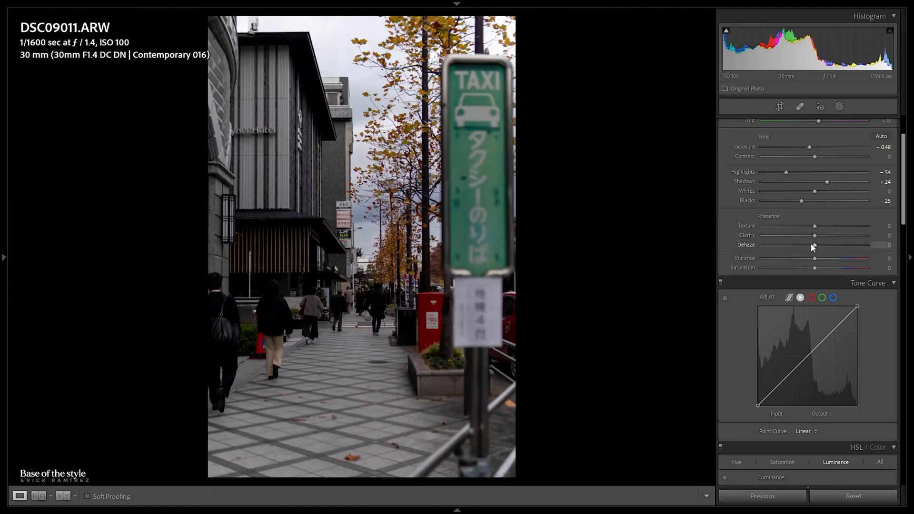
mouse_move(809, 244)
mouse_down()
mouse_move(870, 241)
mouse_move(815, 246)
mouse_up()
- Add highlight, midtone and shadow points to the tone curve and lower the shadow point to input 69, output 59
scroll(899, 206, down, 2)
scroll(898, 206, down, 3)
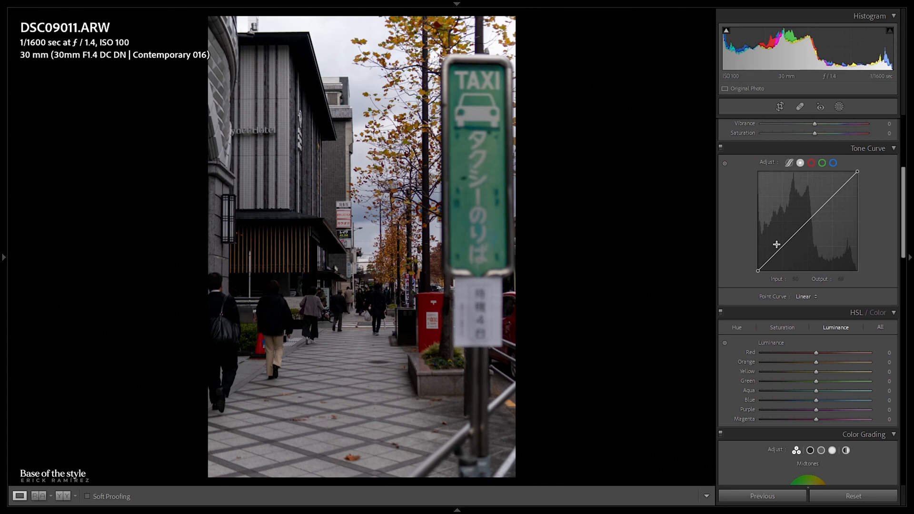
click(831, 196)
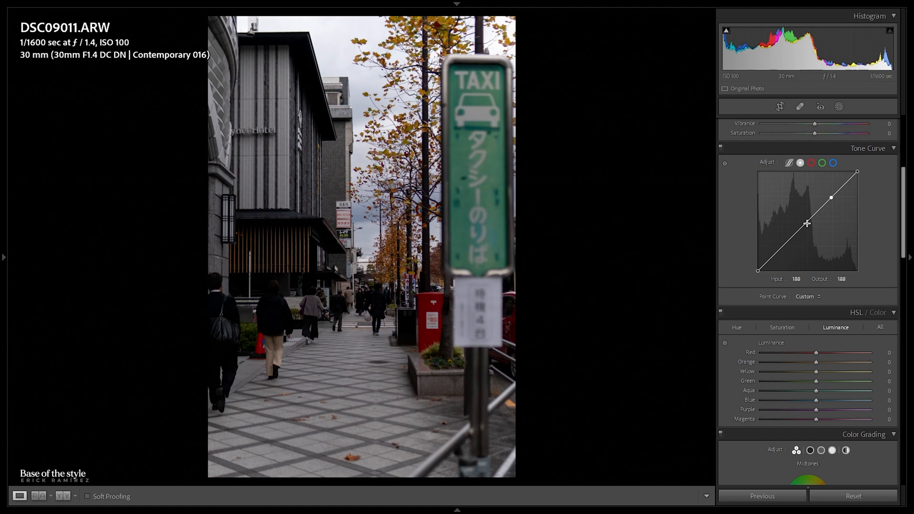
drag(807, 224, 808, 224)
click(783, 246)
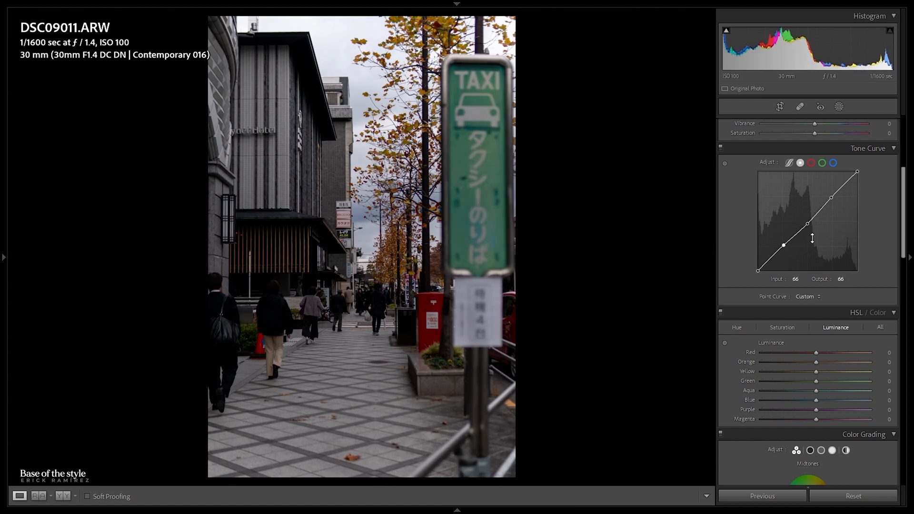
drag(783, 247, 783, 249)
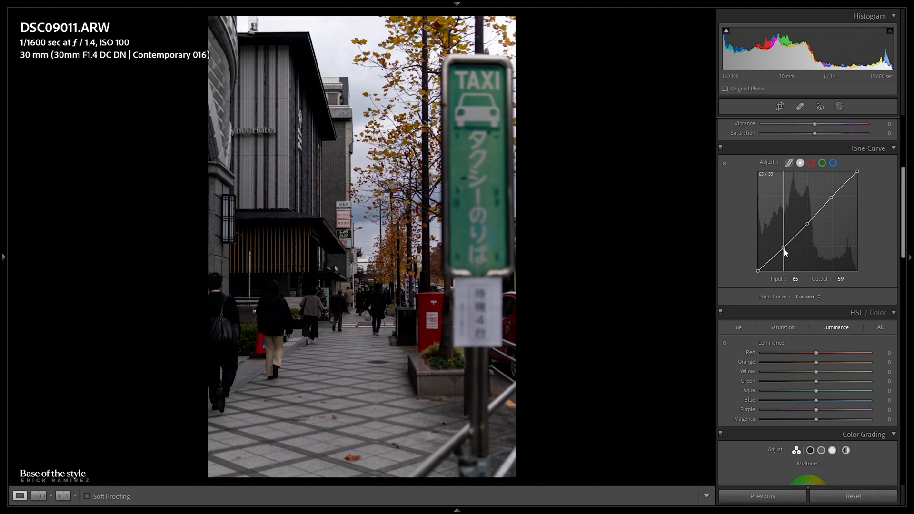
drag(783, 248, 784, 248)
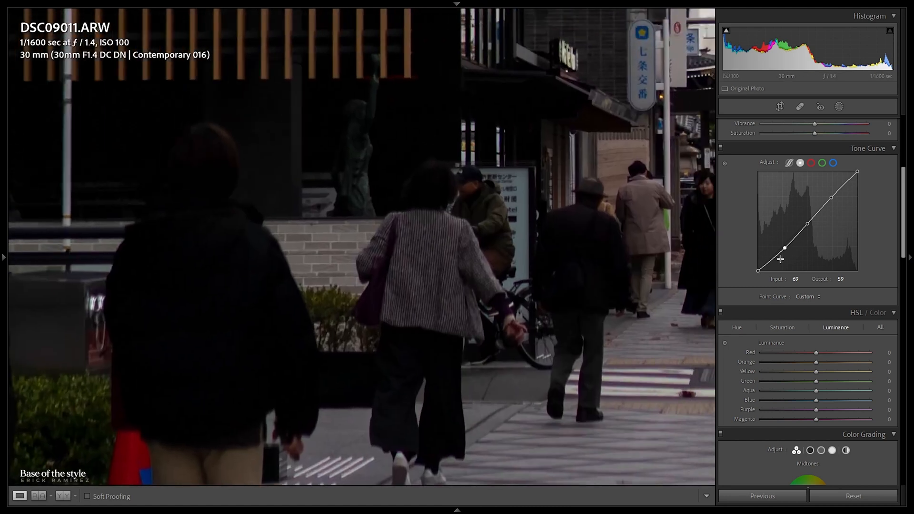
- Fade the tone curve by raising the black point to output 8 and lowering the white point to output 194
drag(757, 271, 746, 258)
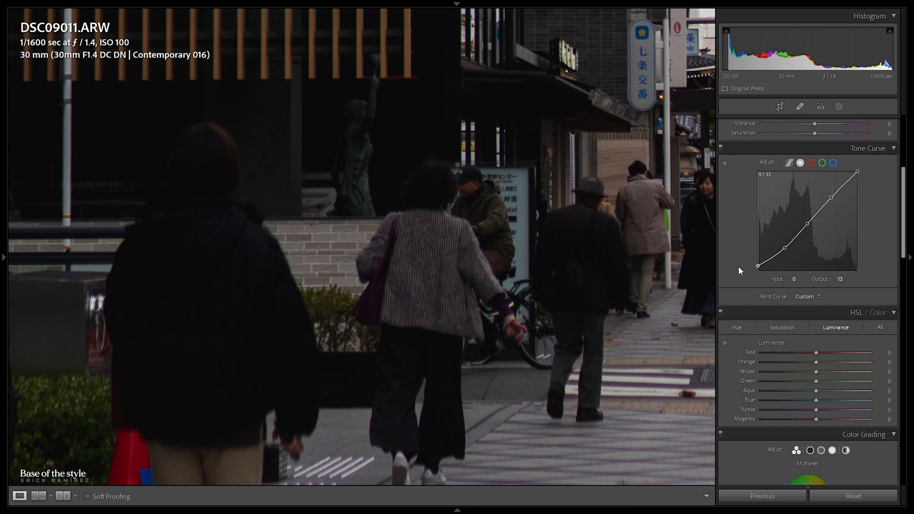
drag(738, 267, 737, 268)
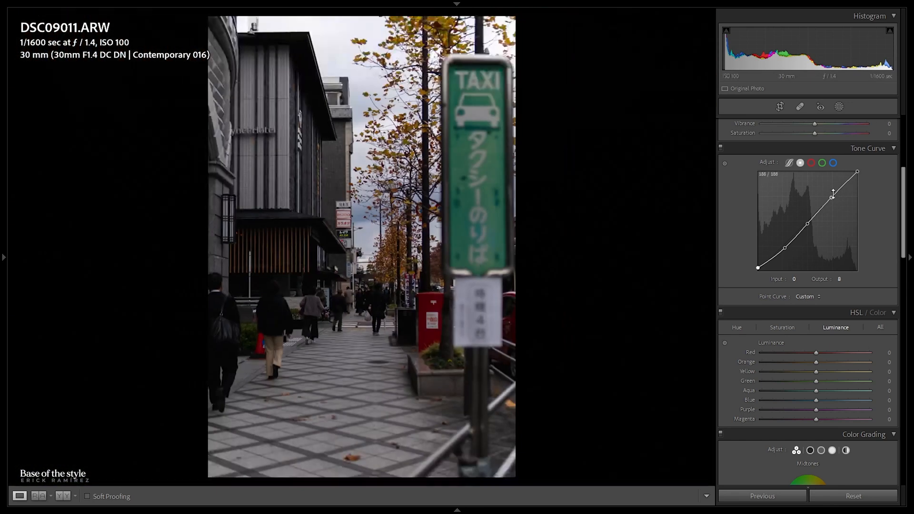
drag(831, 197, 873, 194)
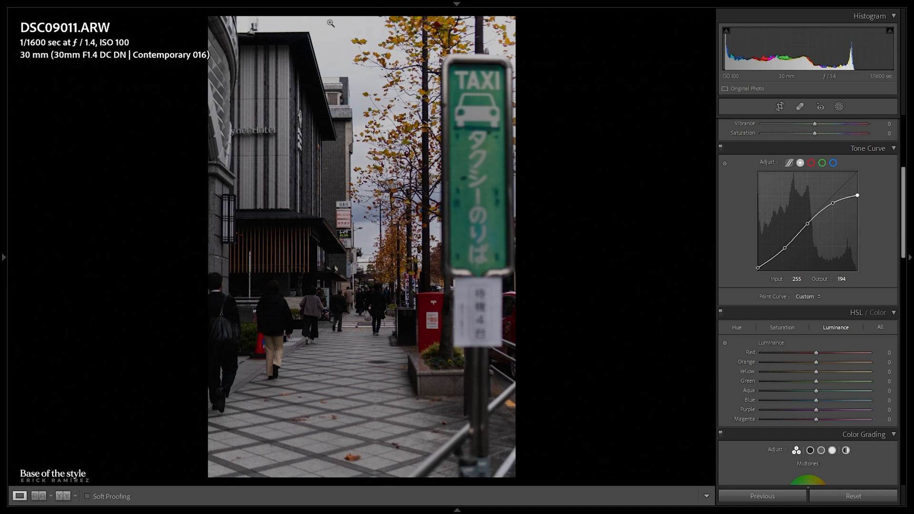
key(z)
key(z)
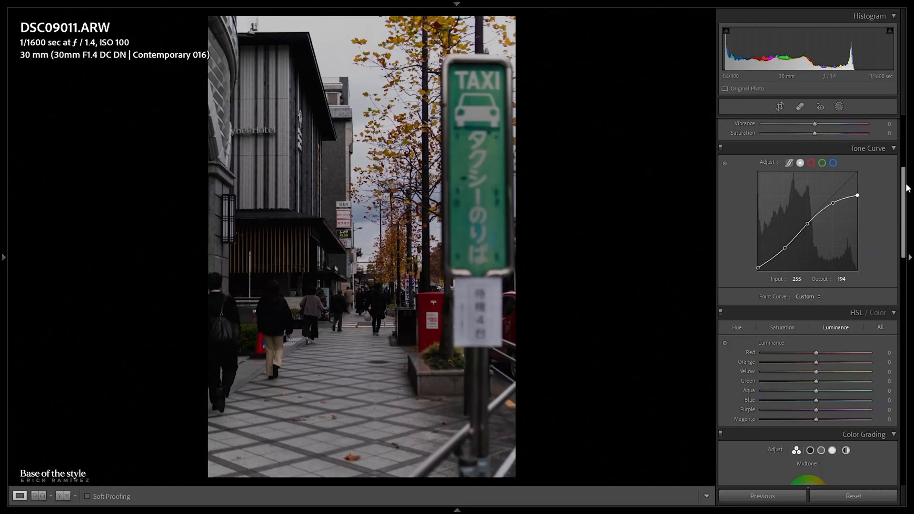
- Try the Calibration red primary hue at +48 and −100, comparing the effect on the mailbox and traffic cone
scroll(906, 281, down, 5)
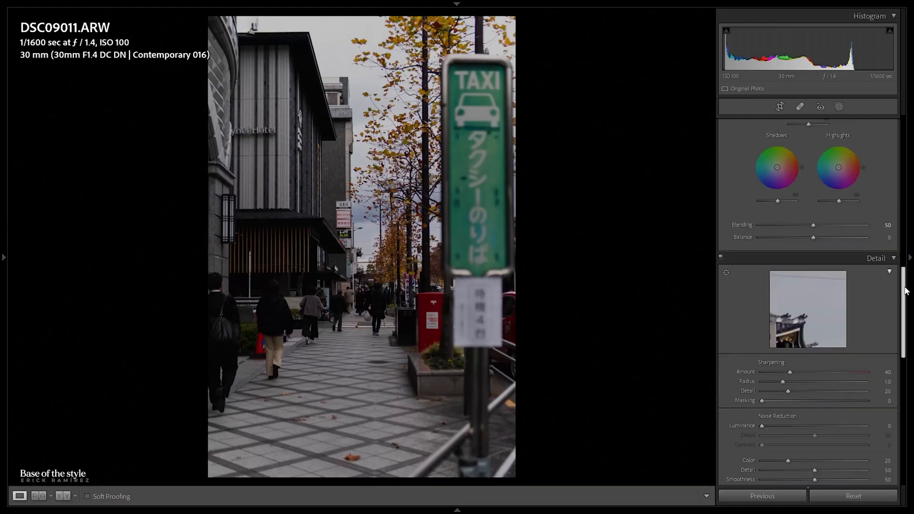
scroll(906, 280, down, 10)
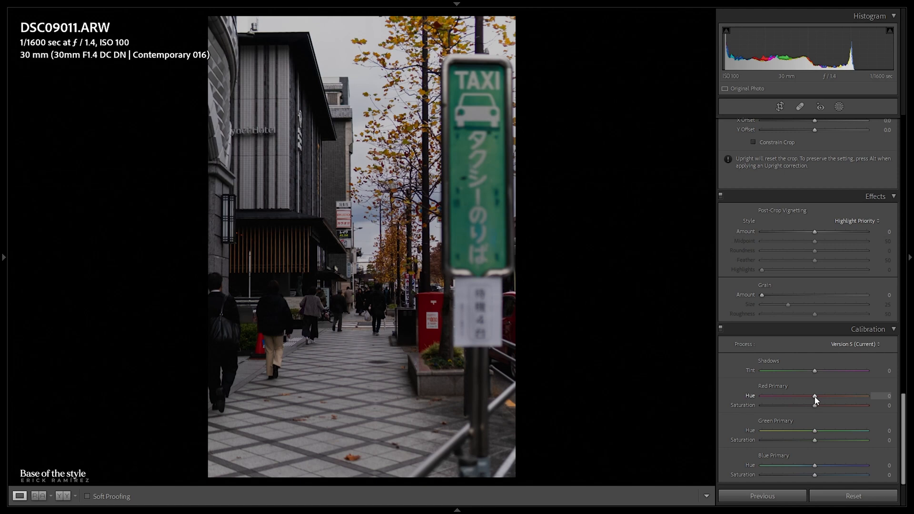
mouse_move(841, 396)
mouse_down()
mouse_move(866, 397)
mouse_move(825, 396)
mouse_move(840, 397)
mouse_up()
click(475, 369)
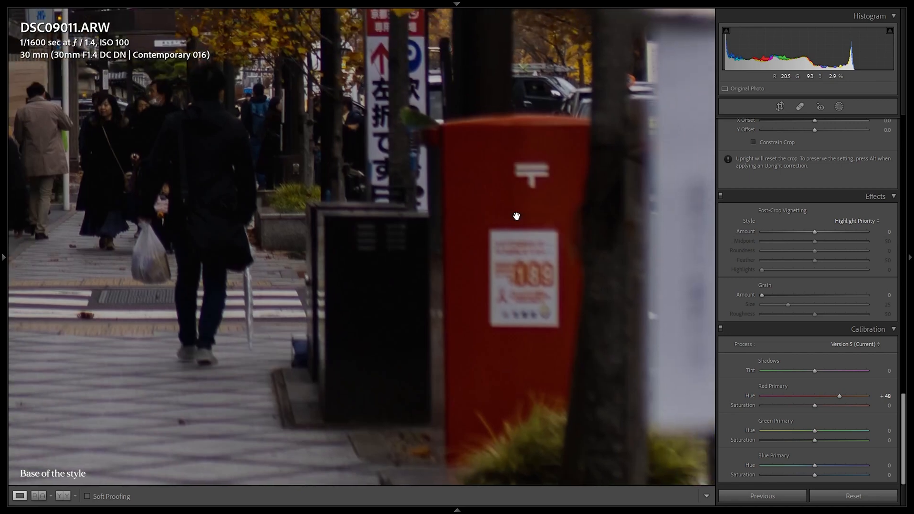
drag(516, 216, 909, 257)
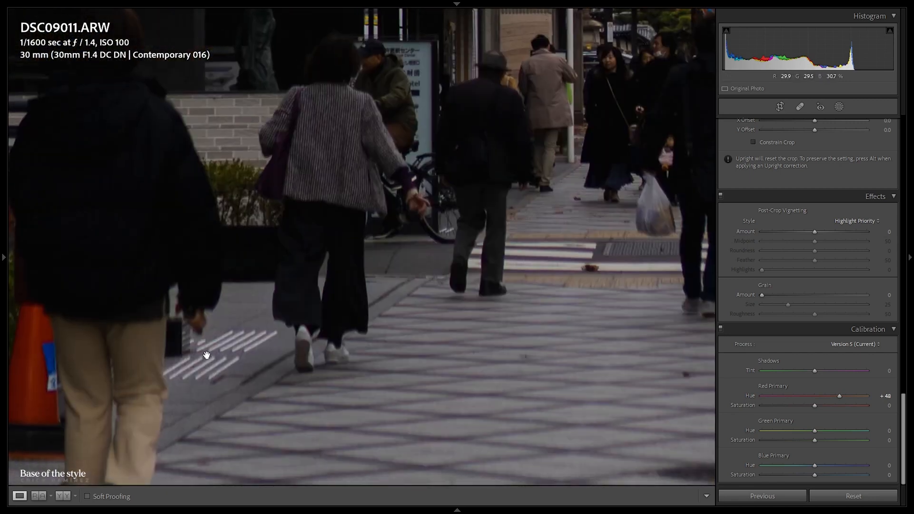
drag(485, 326, 200, 327)
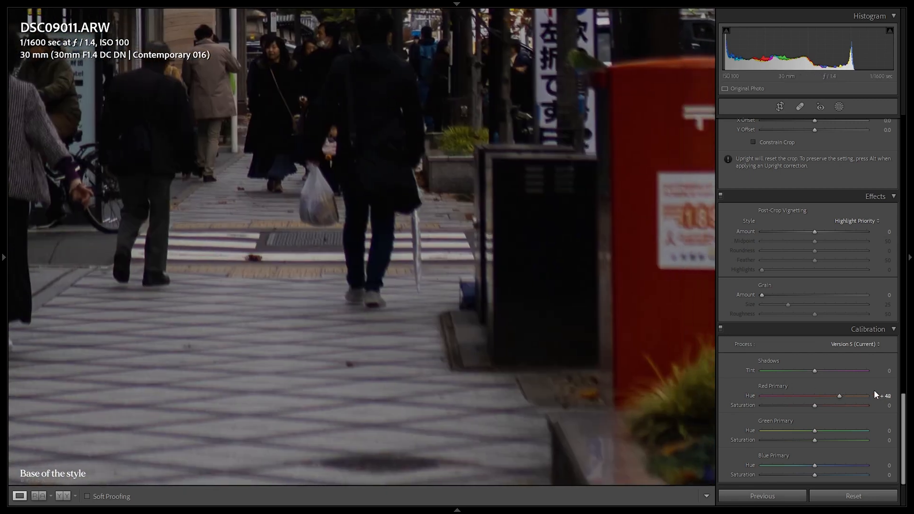
drag(841, 396, 446, 397)
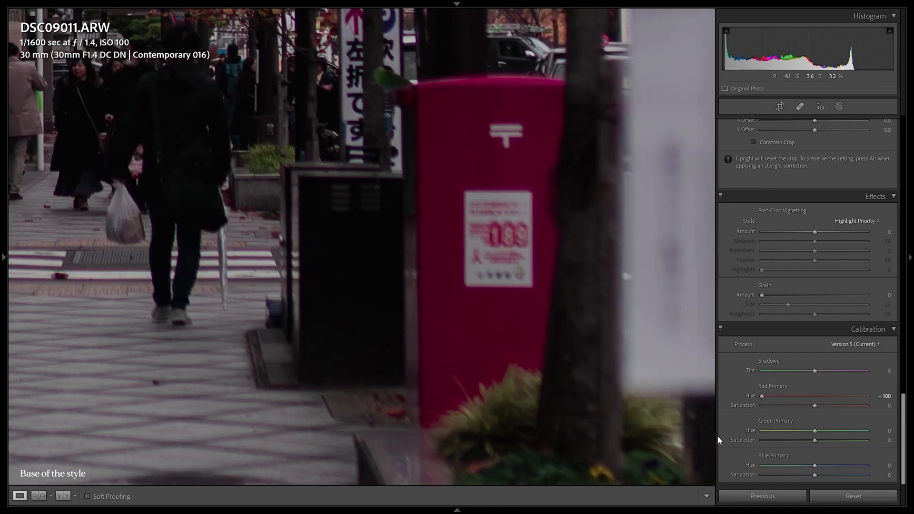
- Set the red primary hue to +26 and its saturation to +5 in the Calibration settings
drag(818, 395, 827, 397)
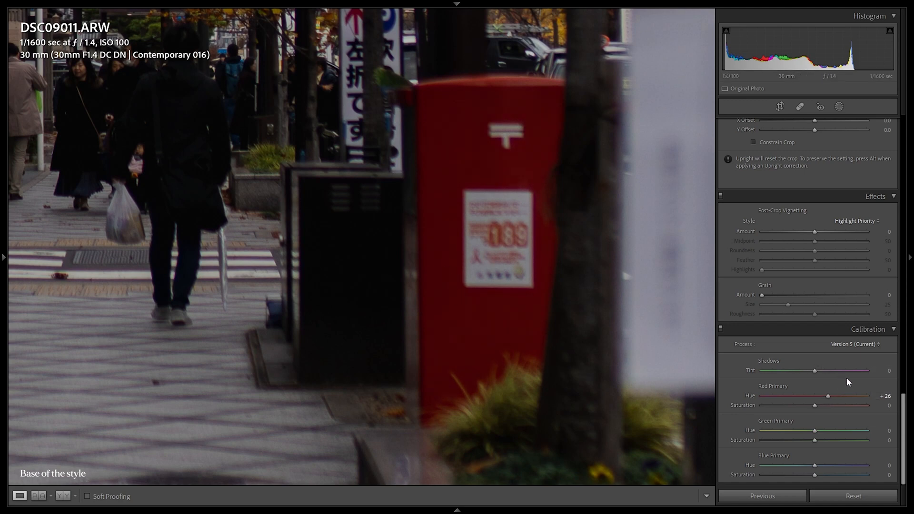
drag(819, 403, 818, 408)
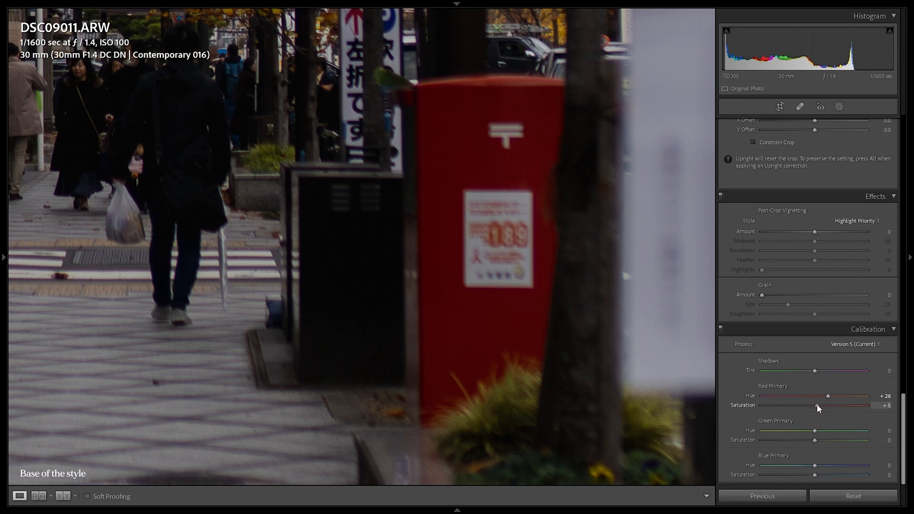
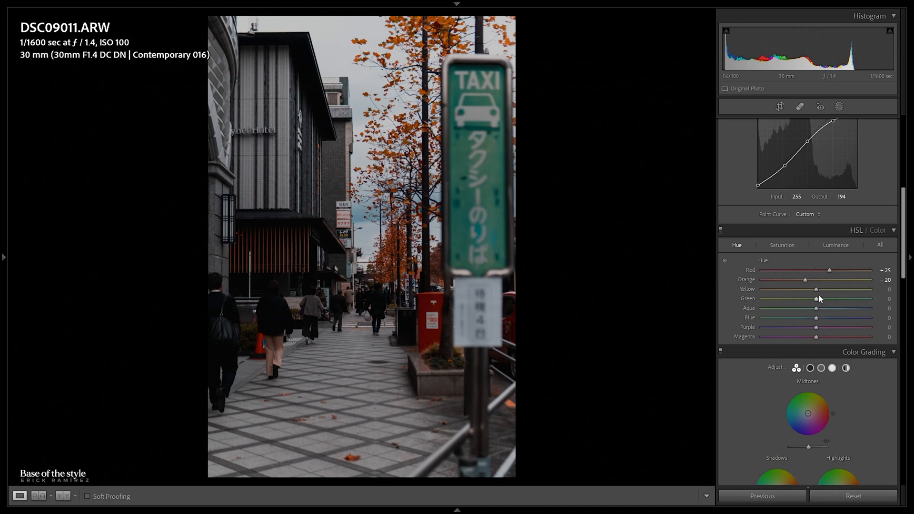
- Shift the HSL yellow hue to −15 and reduce the yellow saturation to −68, checking the shrubs up close
drag(817, 289, 809, 289)
click(436, 349)
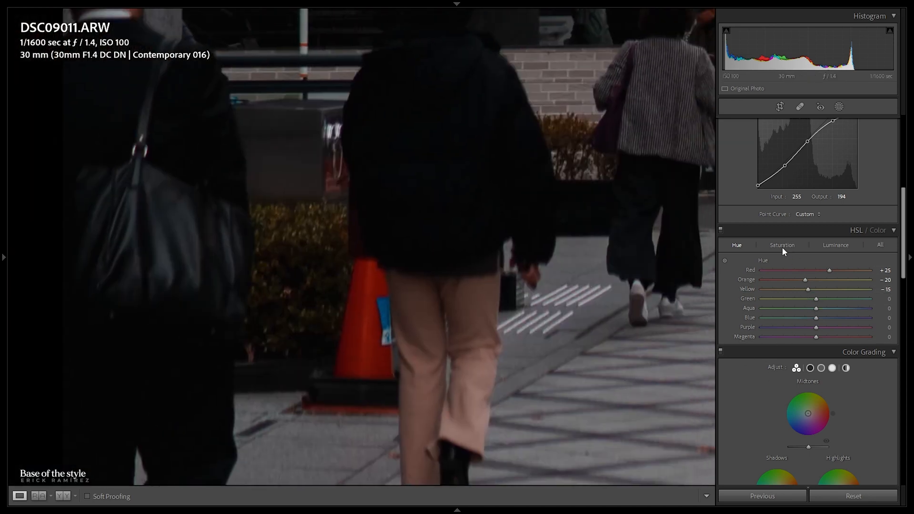
click(783, 247)
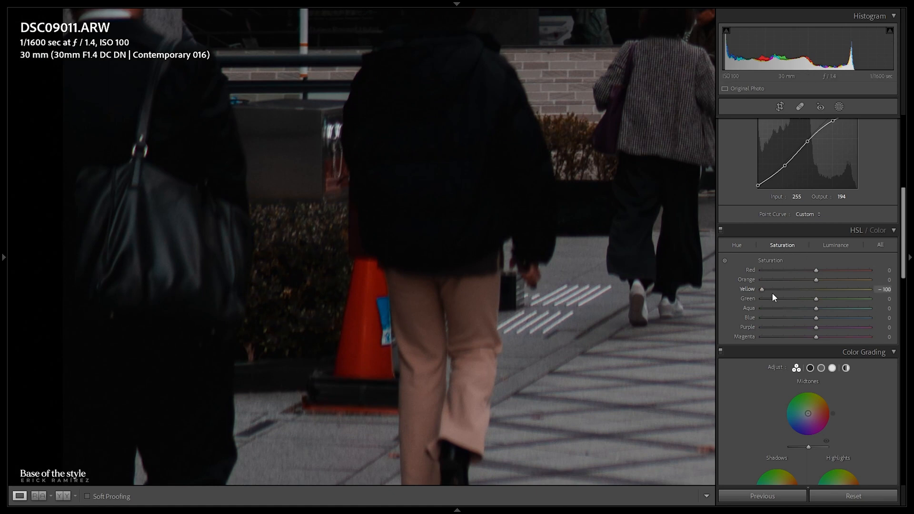
drag(798, 291, 812, 293)
double_click(810, 289)
drag(818, 290, 783, 290)
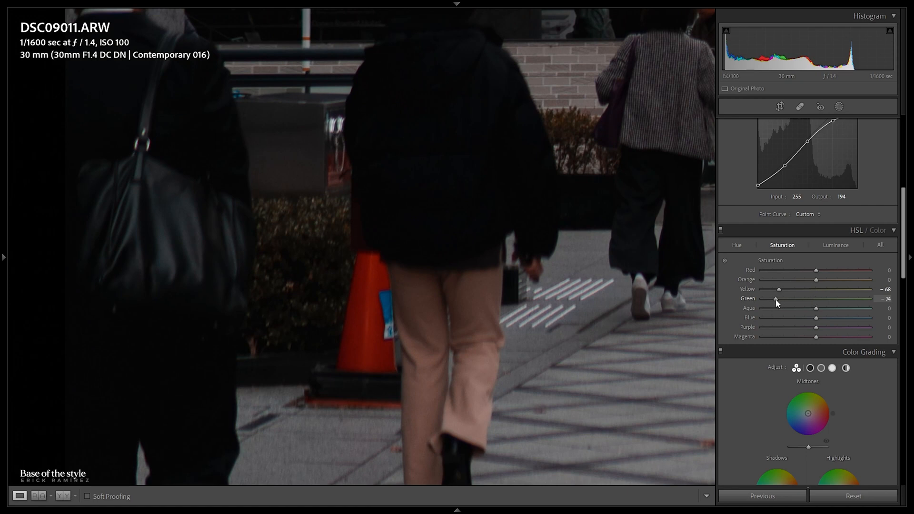
- Desaturate the cool colors in HSL: green to −78, aqua and blue to −86, purple and magenta to −100
drag(773, 299, 774, 299)
drag(813, 312, 778, 310)
drag(794, 322, 754, 340)
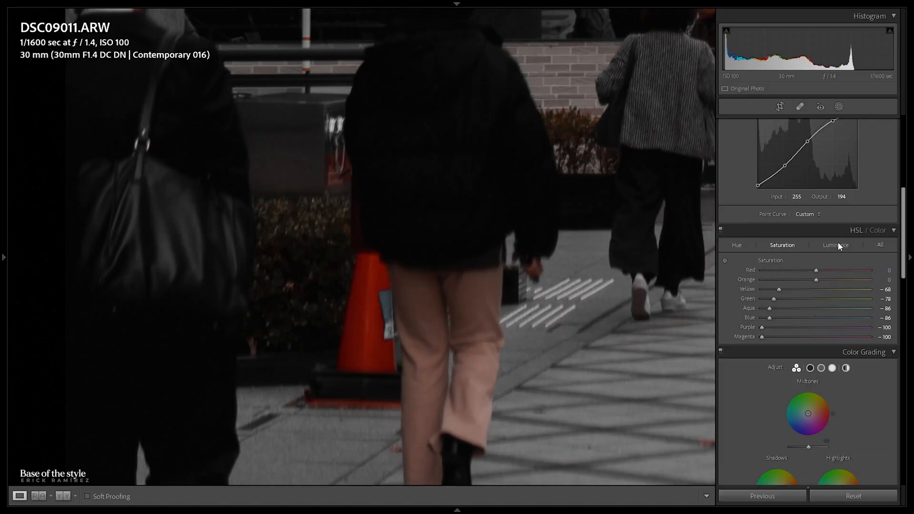
- Set the HSL luminance to orange +5, green −28, aqua −18 and blue −19
click(835, 245)
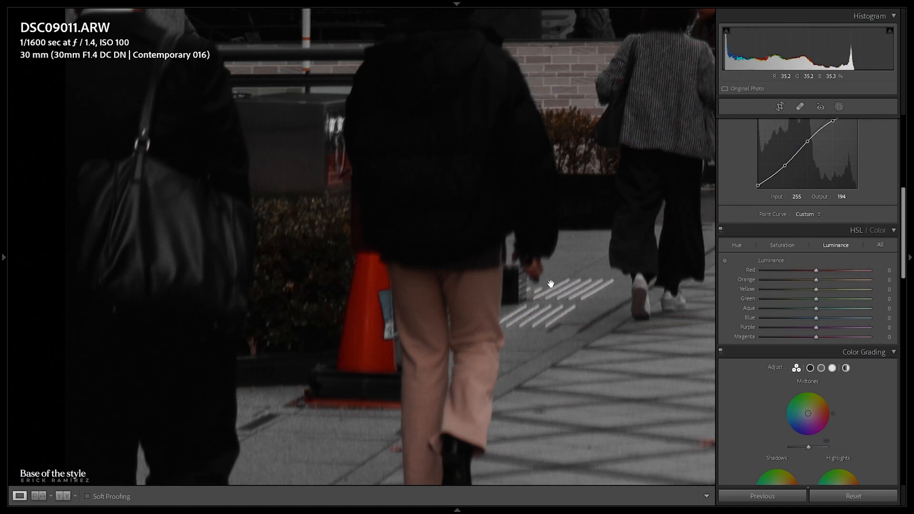
drag(547, 285, 315, 266)
drag(446, 280, 180, 290)
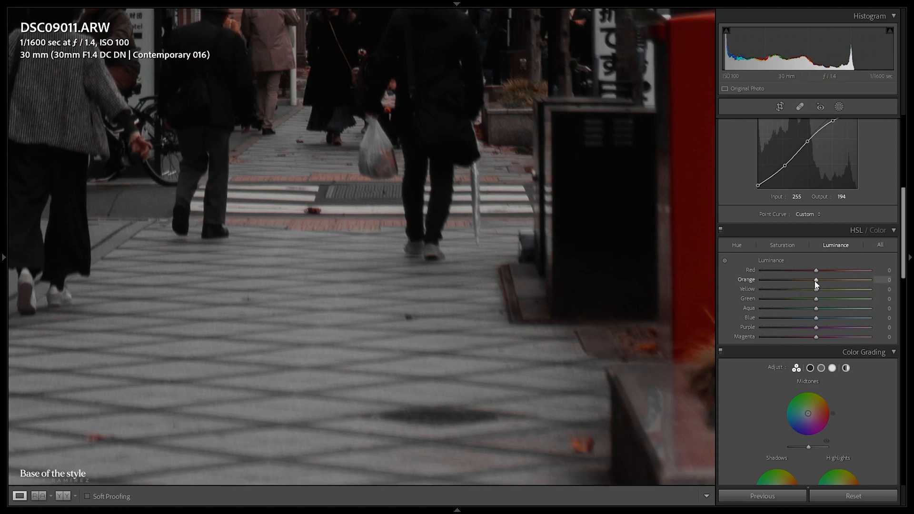
drag(484, 286, 420, 297)
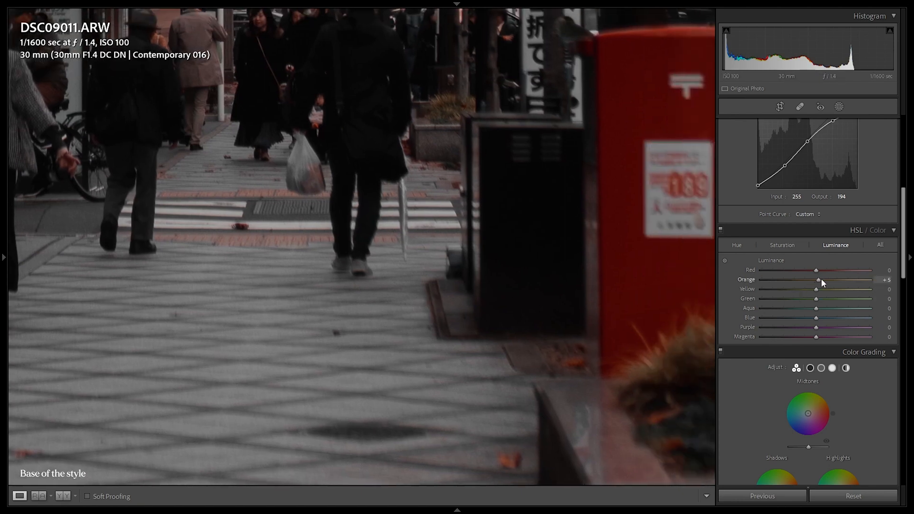
drag(530, 383, 530, 347)
drag(816, 298, 800, 300)
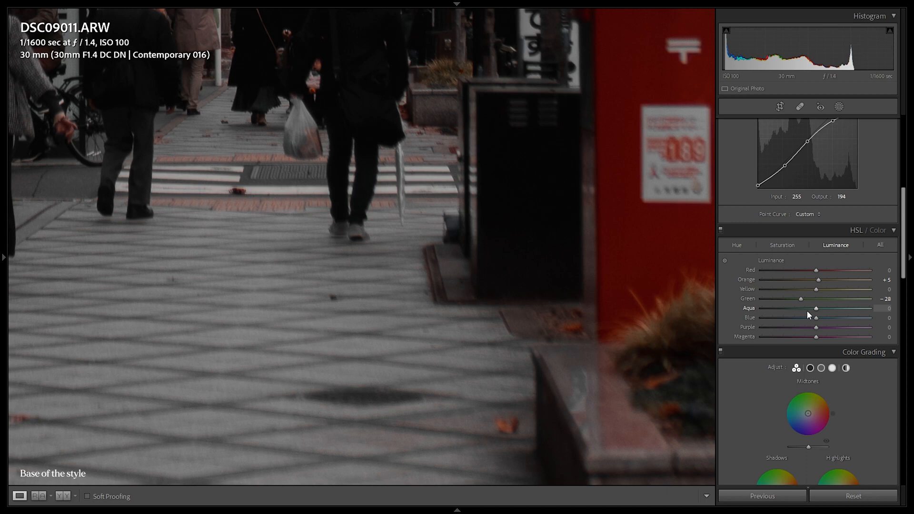
drag(806, 311, 803, 312)
drag(804, 312, 808, 321)
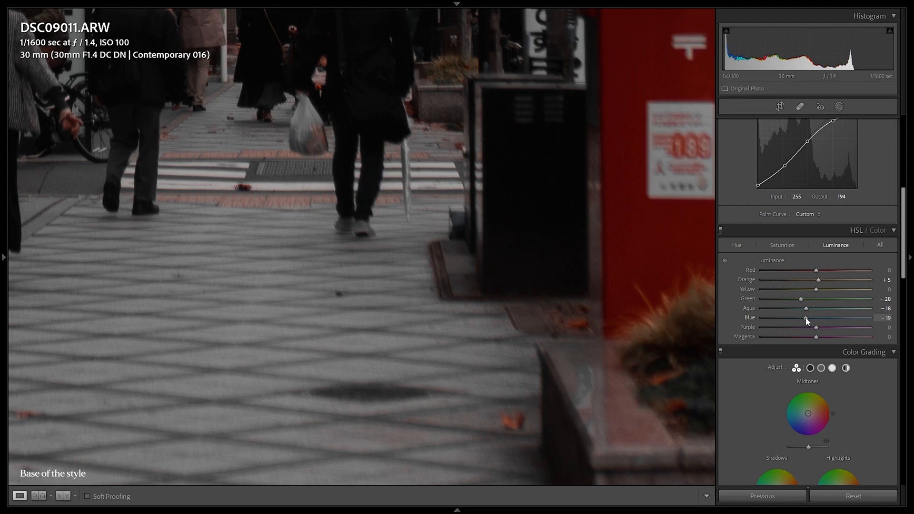
- Compare the whole edited photo side by side with the original
click(520, 281)
key(y)
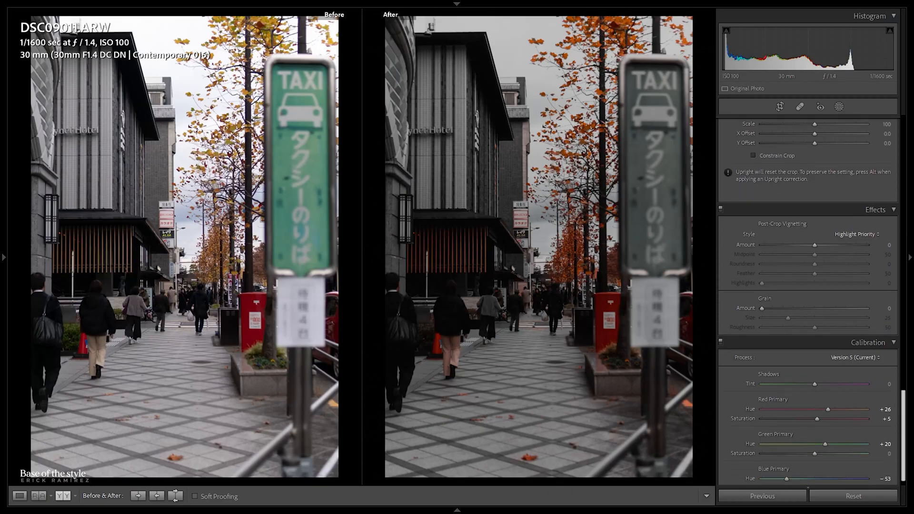
scroll(796, 293, down, 2)
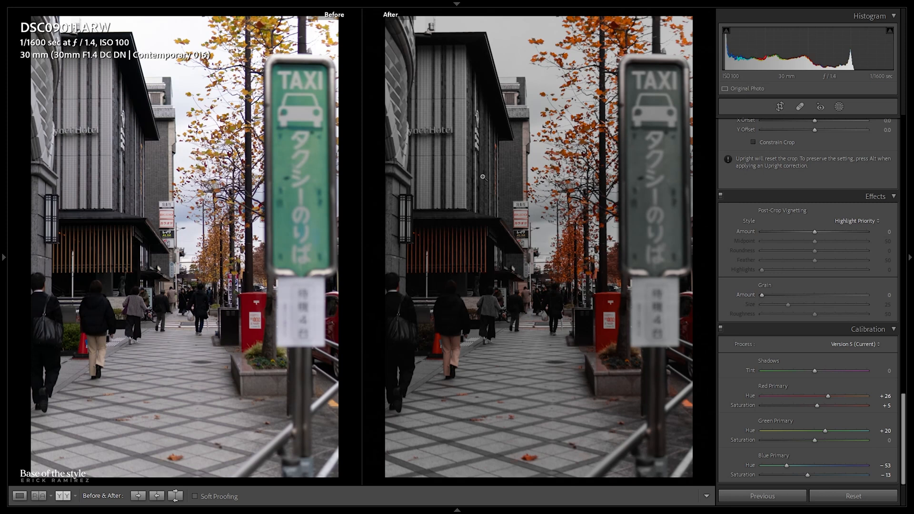
- Add film grain with amount 19, size 49 and roughness 69, judging it close up on the building and sky
click(508, 198)
key(backslash)
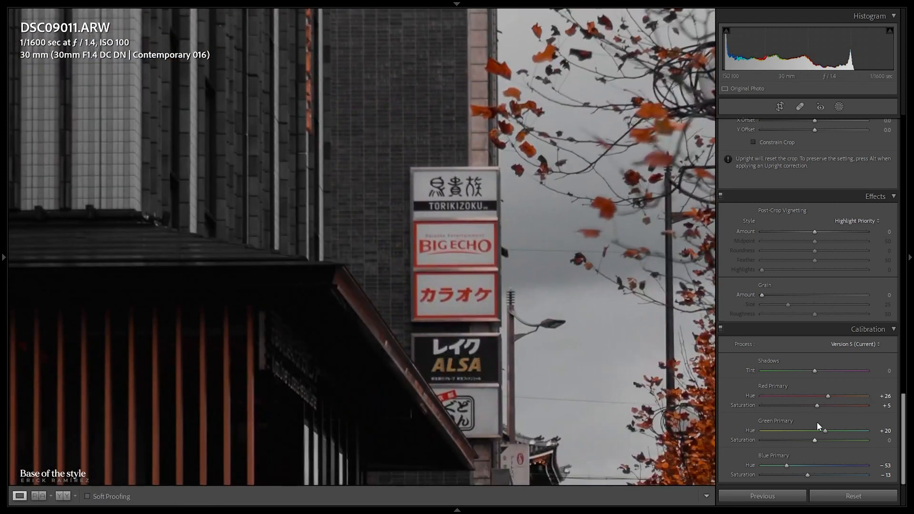
click(776, 295)
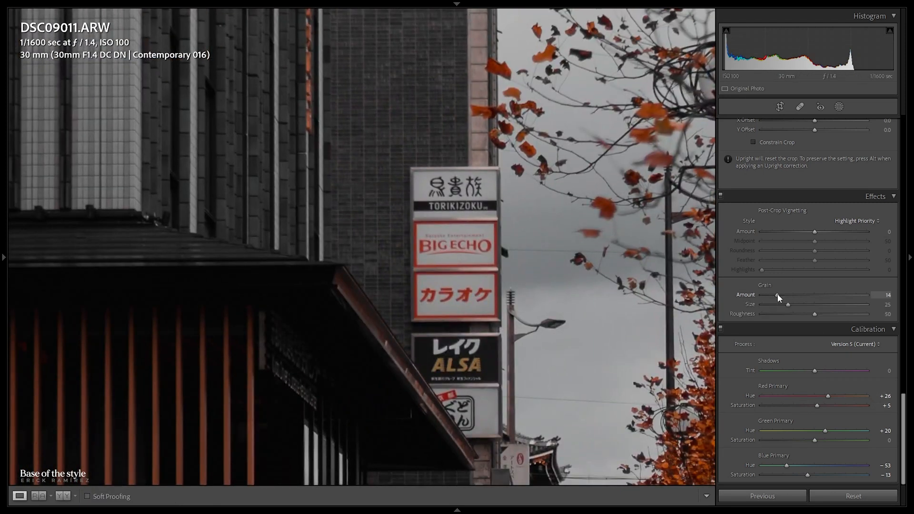
drag(779, 297, 810, 303)
drag(835, 315, 838, 316)
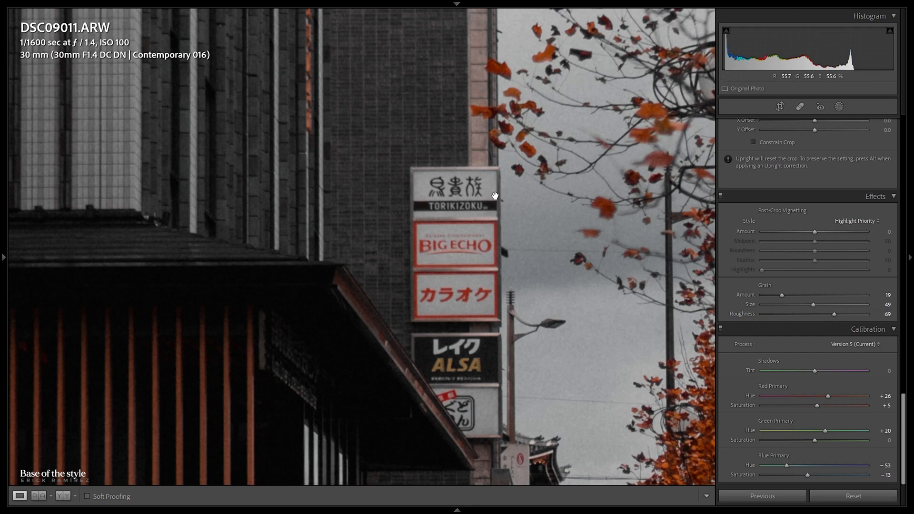
- Examine the grain across the photo, both in full view and close up on the buildings, trees and pedestrians
drag(637, 252, 388, 384)
drag(469, 359, 319, 367)
click(318, 367)
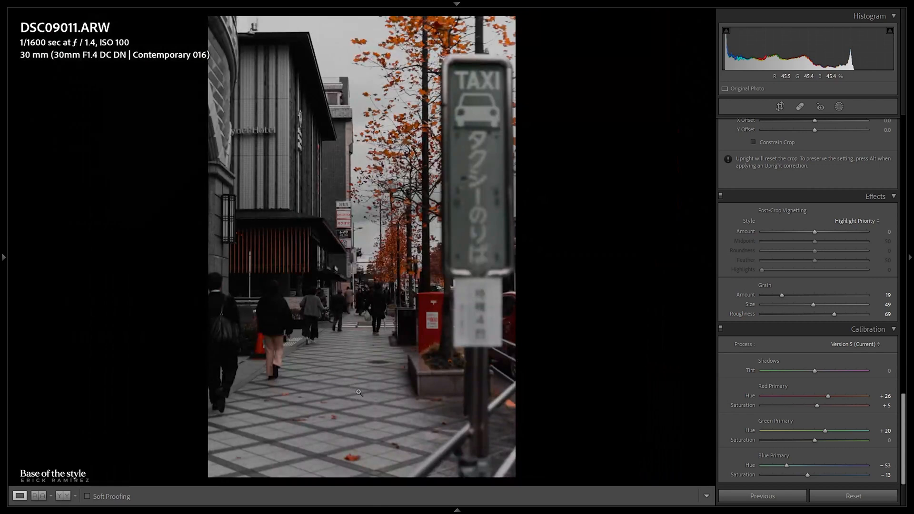
click(266, 184)
drag(540, 218, 53, 161)
drag(270, 329, 375, 73)
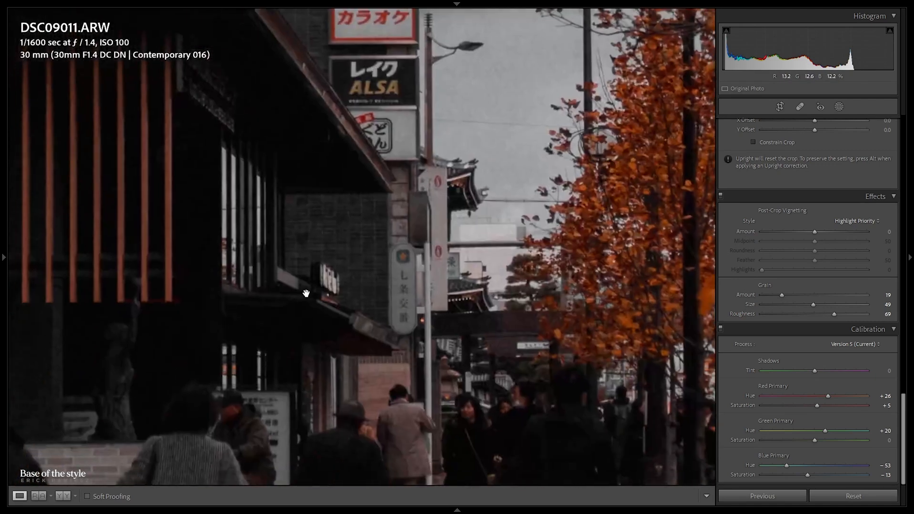
drag(292, 327, 367, 90)
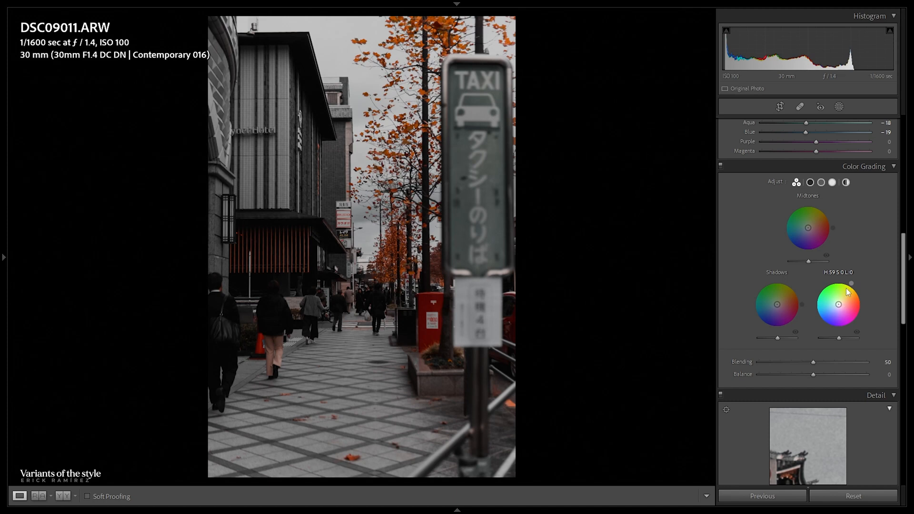
- Tint the Color Grading highlights teal with hue 178 and saturation 100, and compare with the original
drag(851, 283, 821, 286)
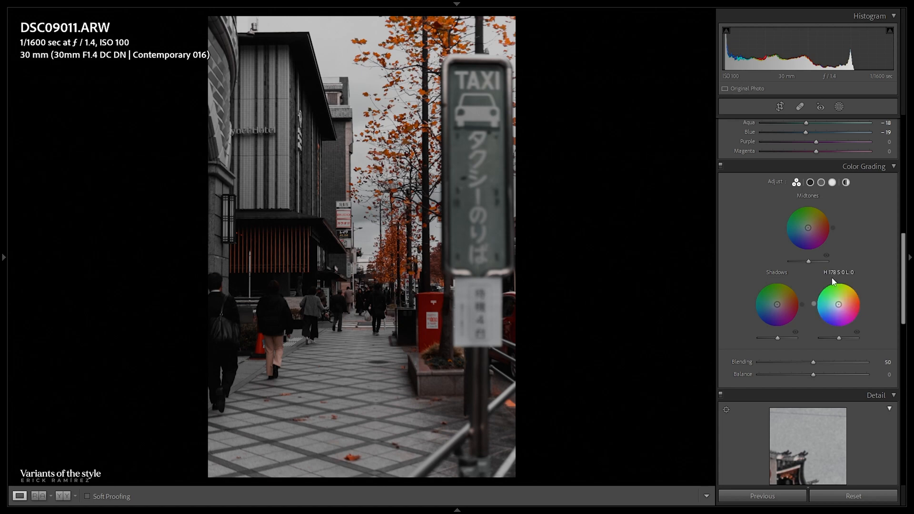
click(832, 182)
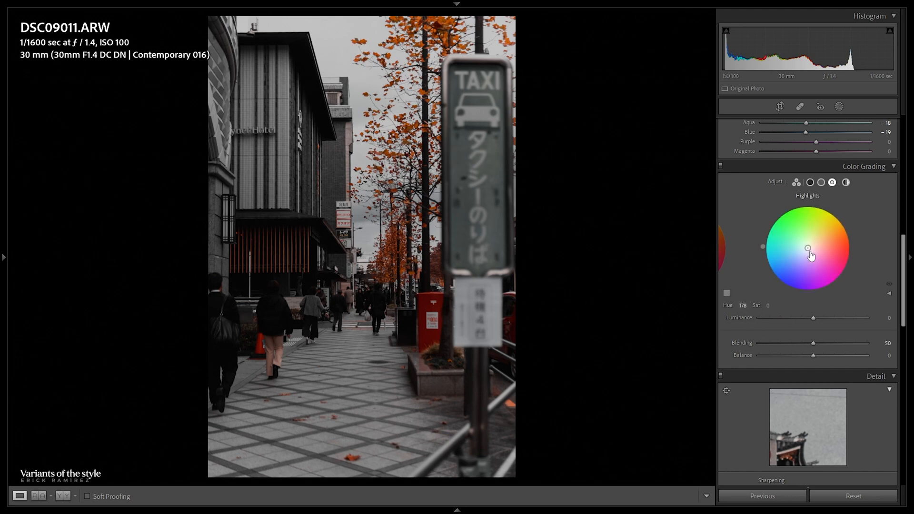
drag(766, 301, 810, 303)
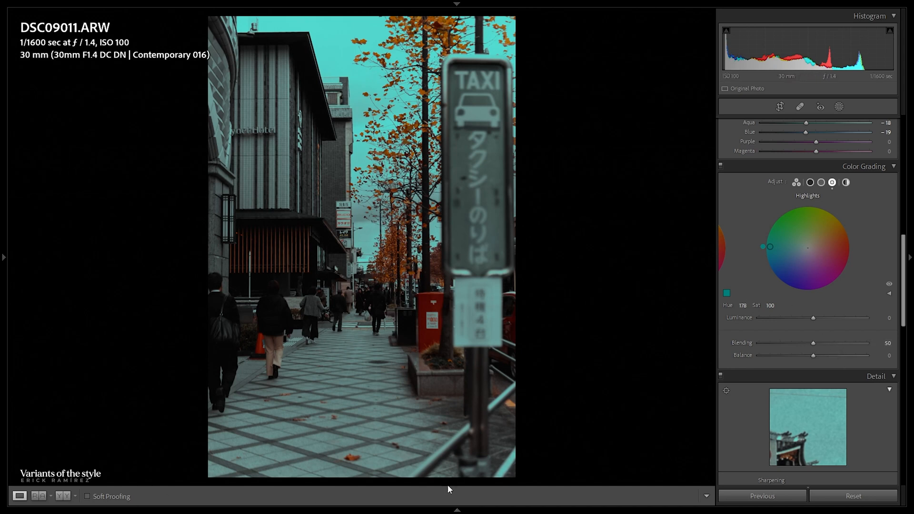
key(y)
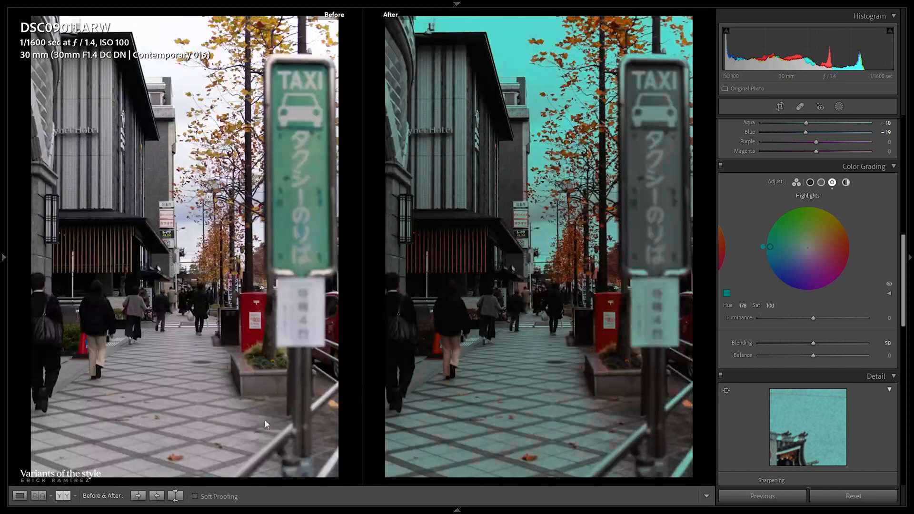
key(y)
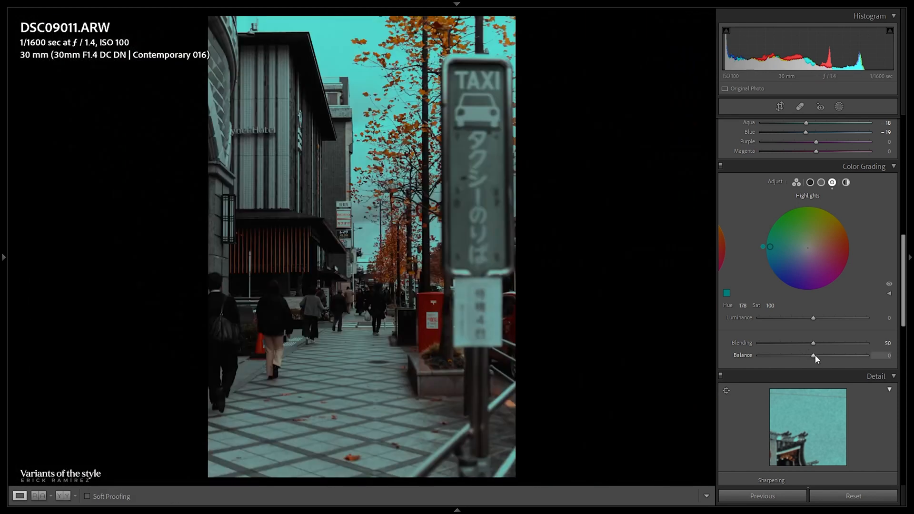
- Try the Color Grading balance at +100 and −100, settle on −33, and compare with the original
drag(815, 355, 881, 367)
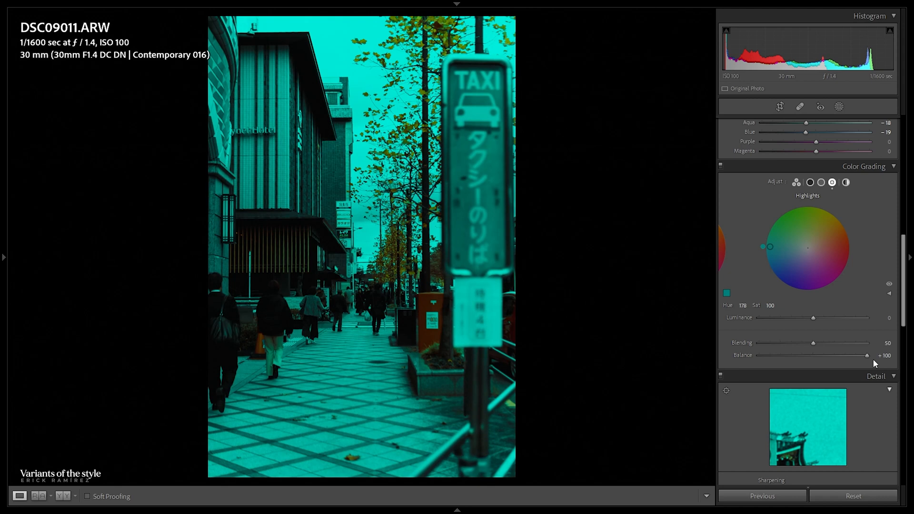
drag(860, 358, 732, 352)
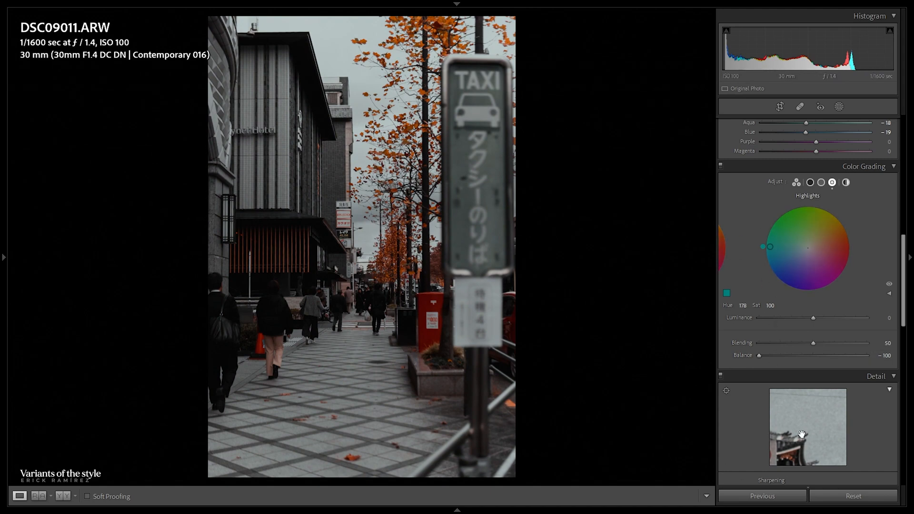
drag(812, 355, 795, 355)
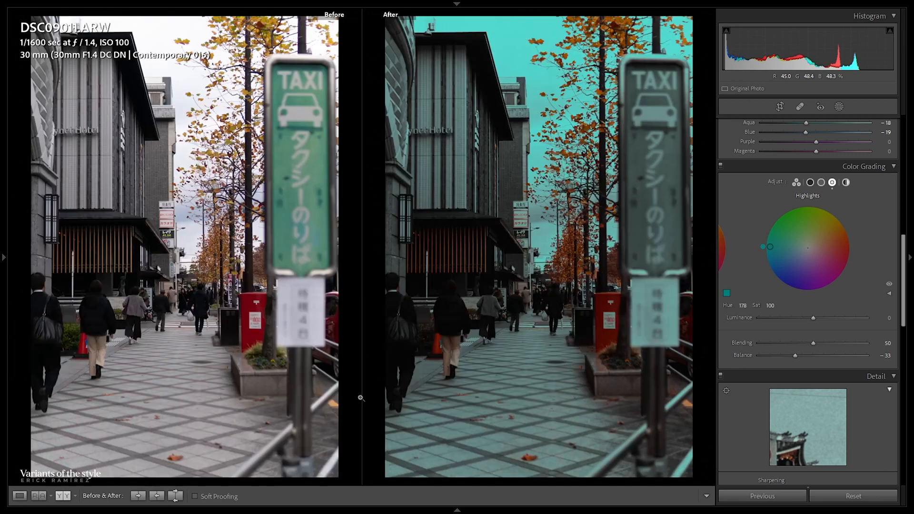
key(y)
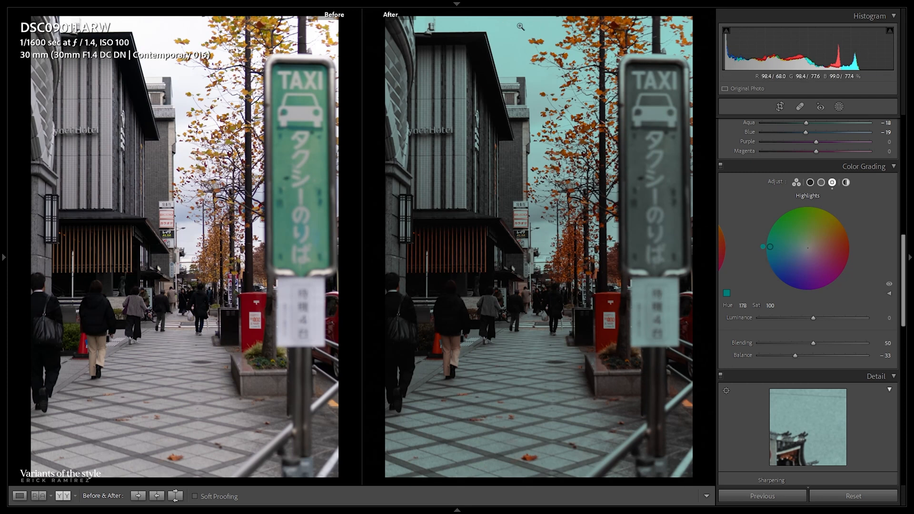
- Tint the Color Grading midtones with hue 177 and saturation 23
click(821, 183)
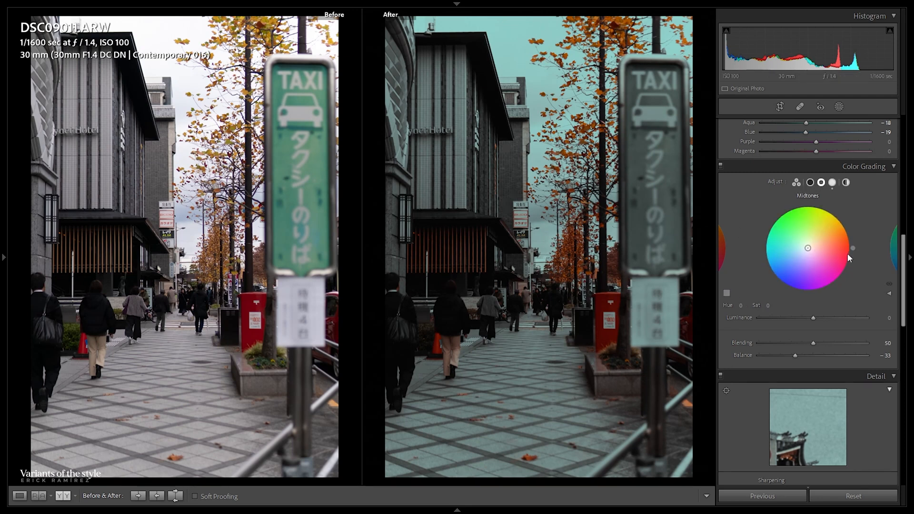
click(741, 305)
text(180)
key(Return)
text(177)
key(Return)
click(769, 305)
text(23)
key(Return)
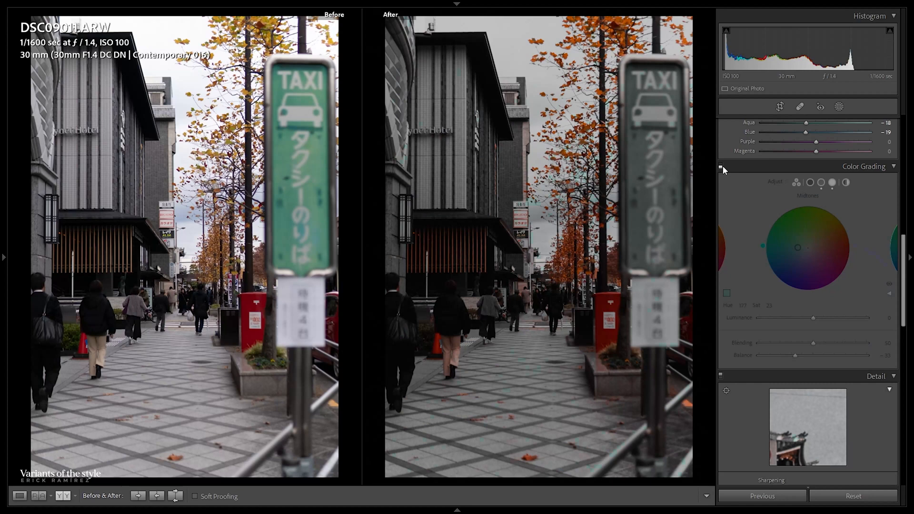
- Compare the photo with and without Color Grading, leave Color Grading disabled, and return to the single-photo view
click(721, 167)
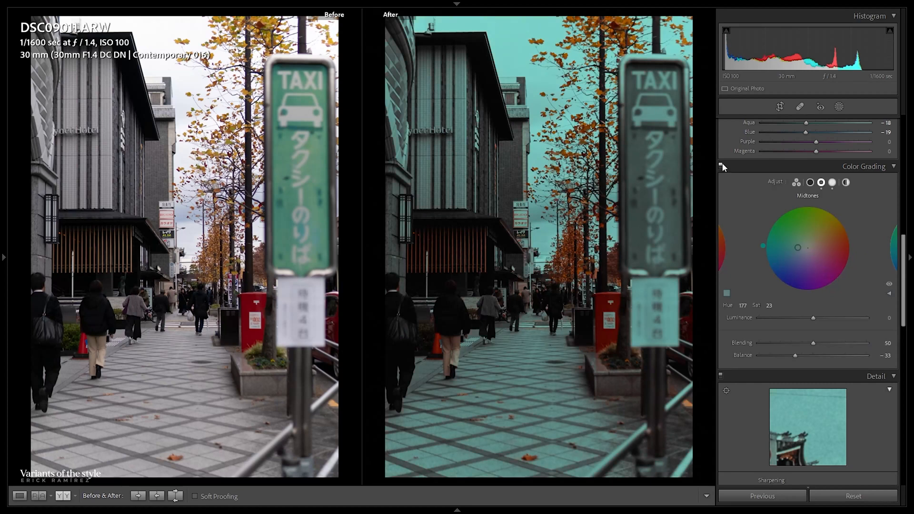
click(721, 166)
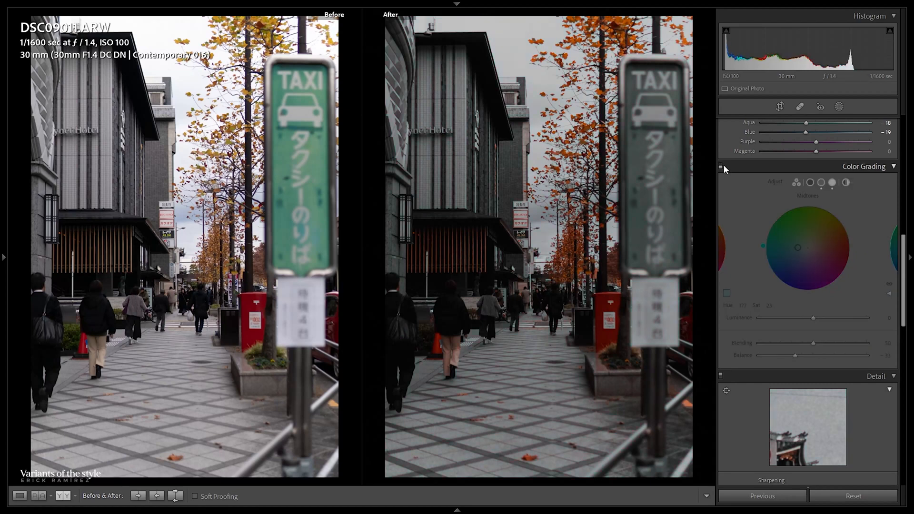
scroll(805, 243, up, 10)
key(y)
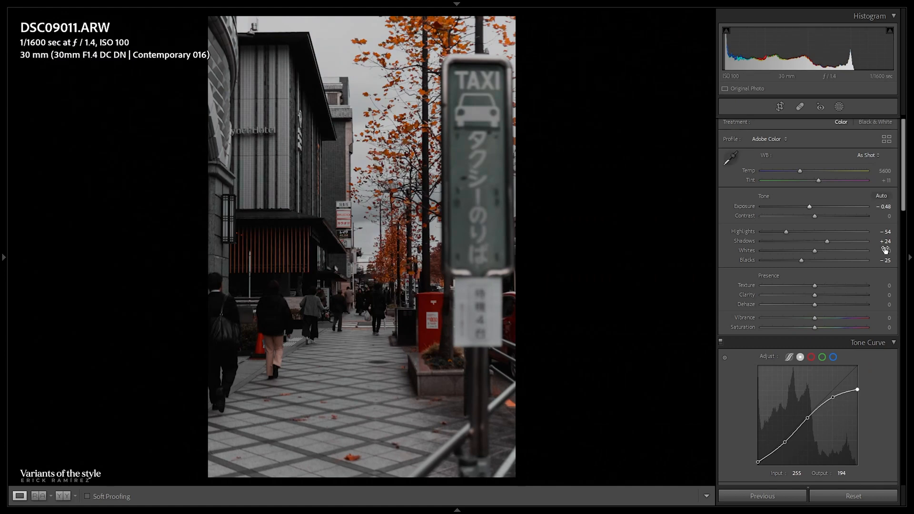
- Lower the red channel curve's midpoint to output 127 at input 133 and anchor a second point in its shadows
scroll(738, 237, down, 5)
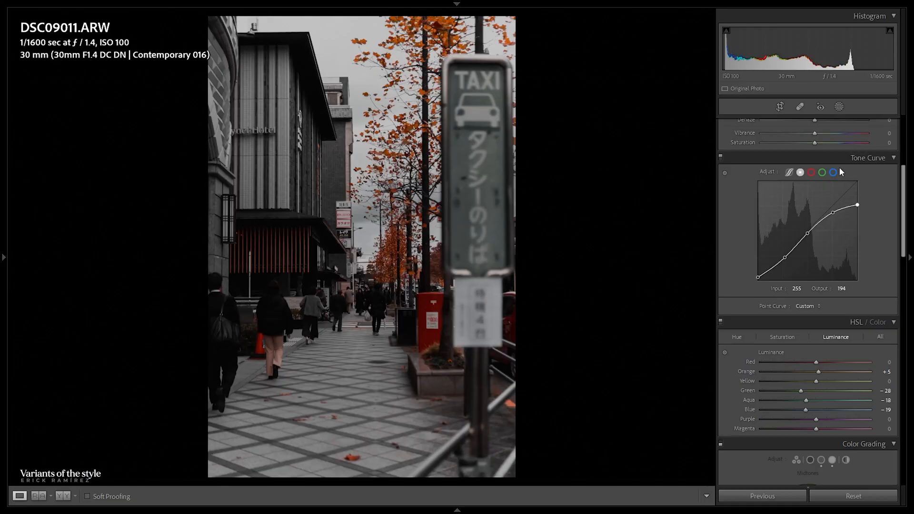
click(812, 171)
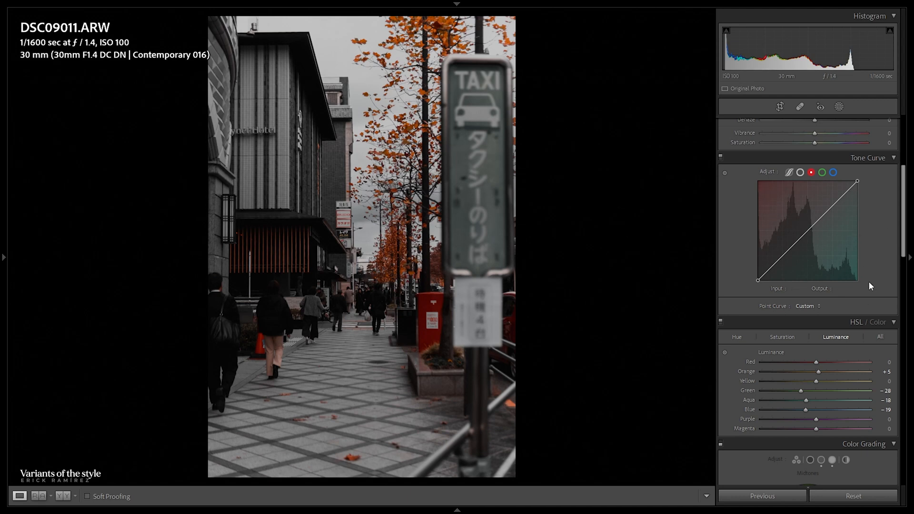
click(822, 172)
click(833, 172)
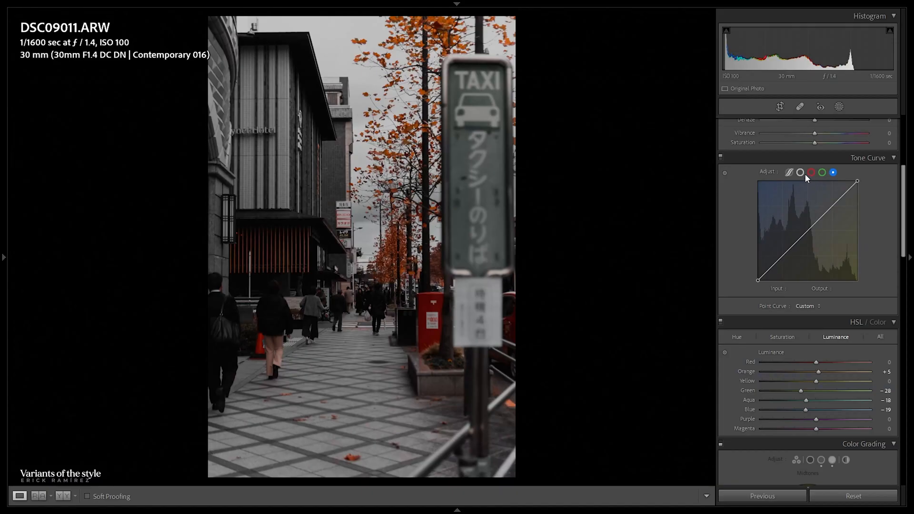
click(811, 172)
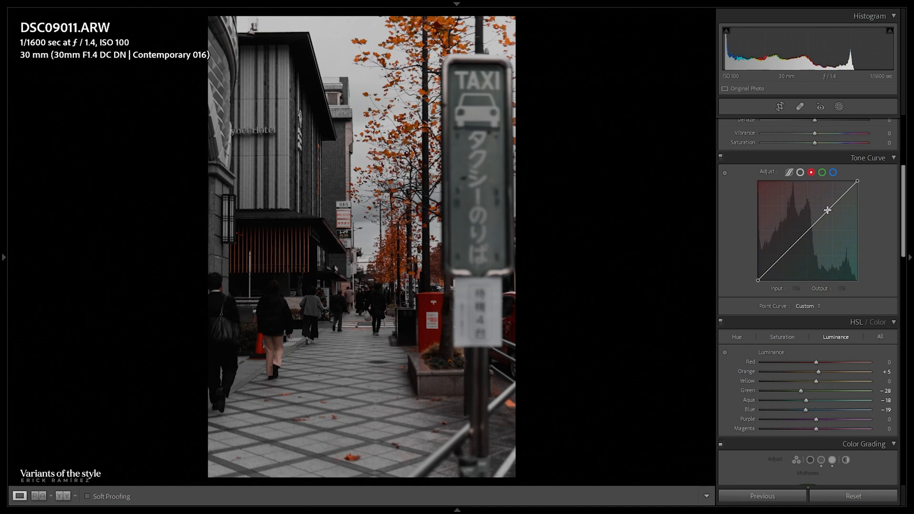
click(809, 230)
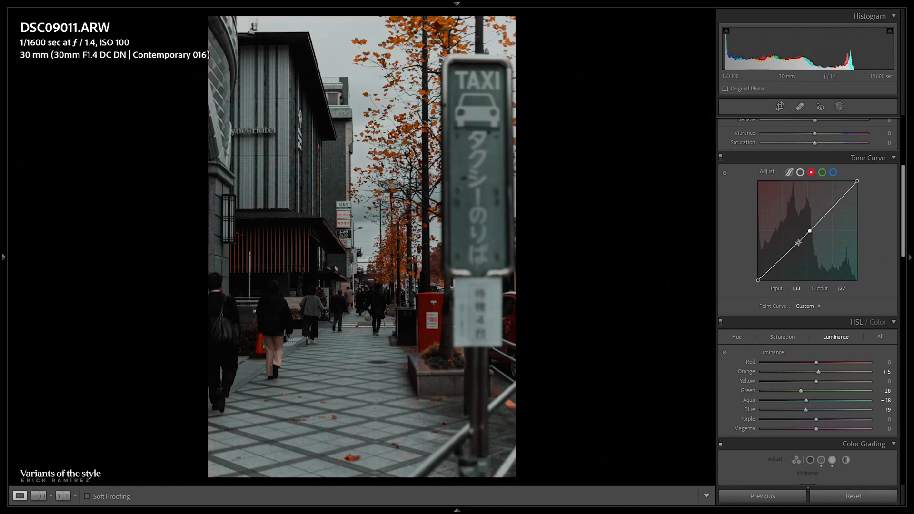
click(798, 243)
- Try pulling the red curve's highlights down to output 140 at input 226, and undo that change
drag(840, 200, 846, 225)
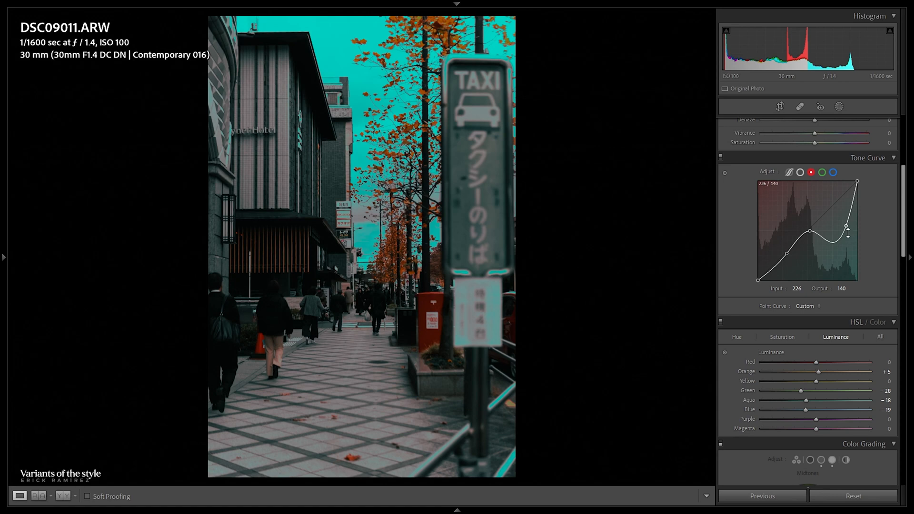
key(ctrl+z)
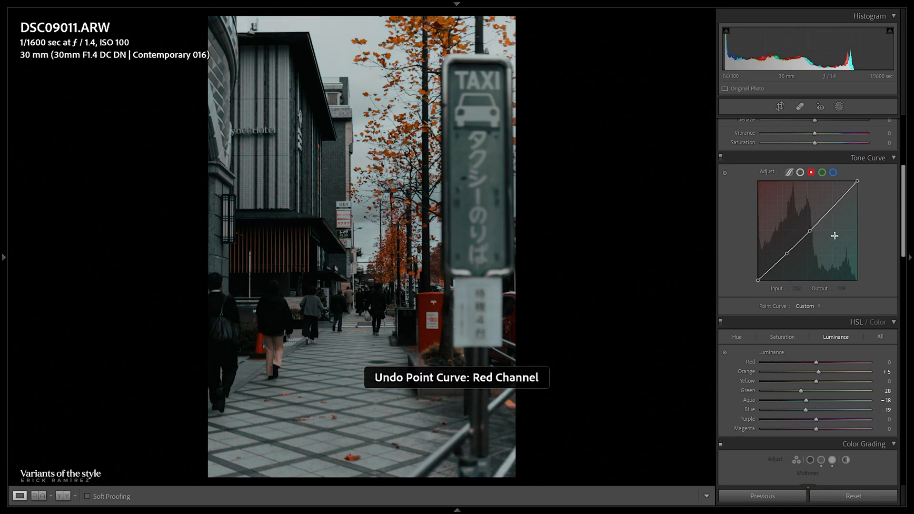
- Anchor the red channel curve at input 103, output 97, bend its highlights down, and lower its white point to output 158
click(798, 243)
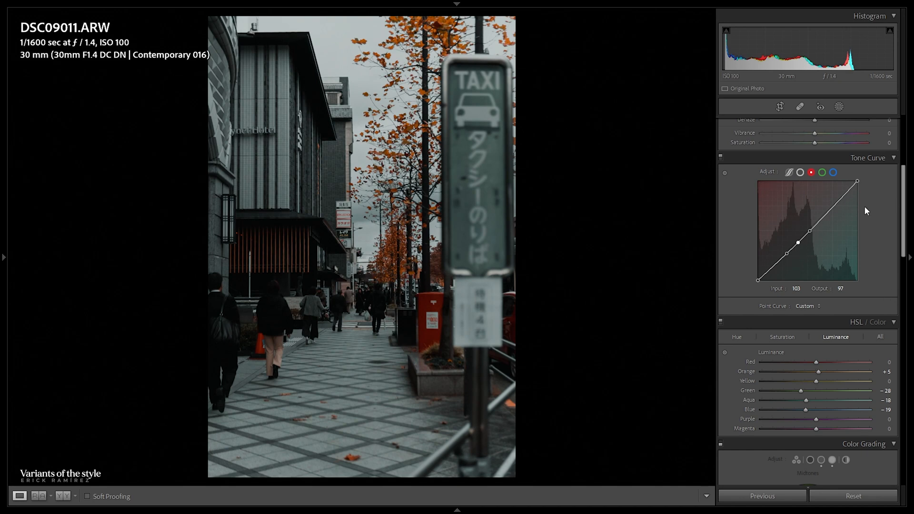
click(833, 207)
drag(856, 181, 876, 196)
drag(858, 194, 832, 216)
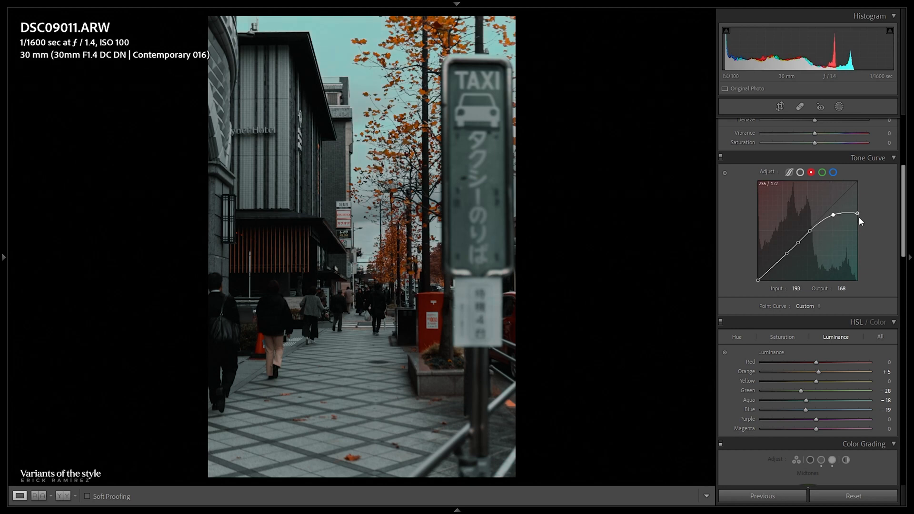
drag(833, 215, 867, 218)
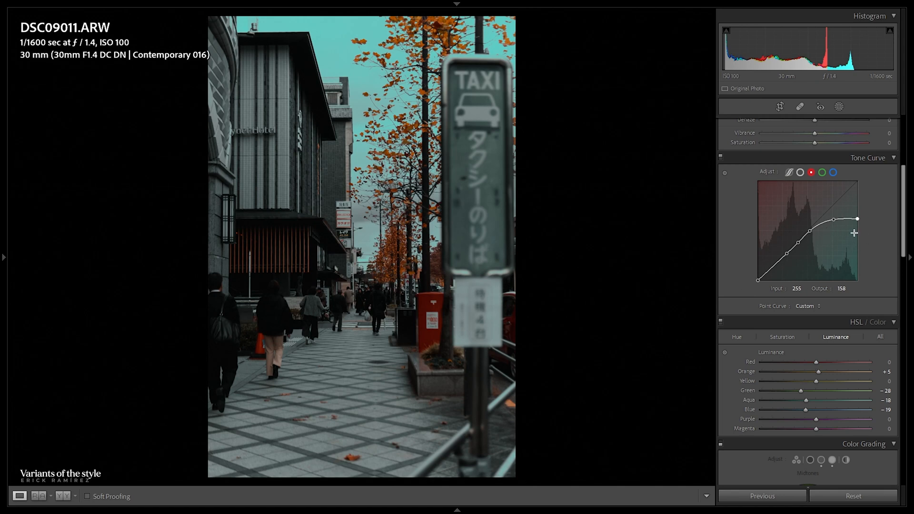
- Copy the red channel's curve settings and paste them onto the green channel
right_click(817, 247)
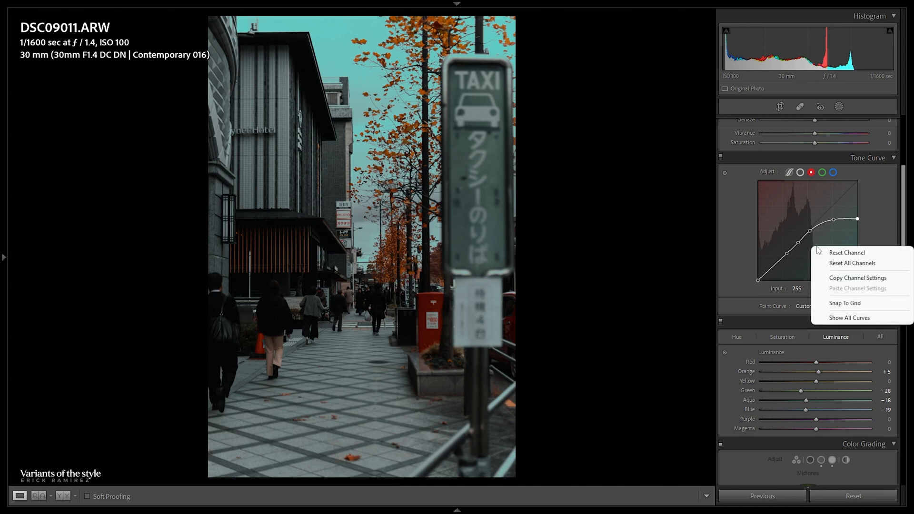
click(857, 278)
click(822, 172)
right_click(809, 199)
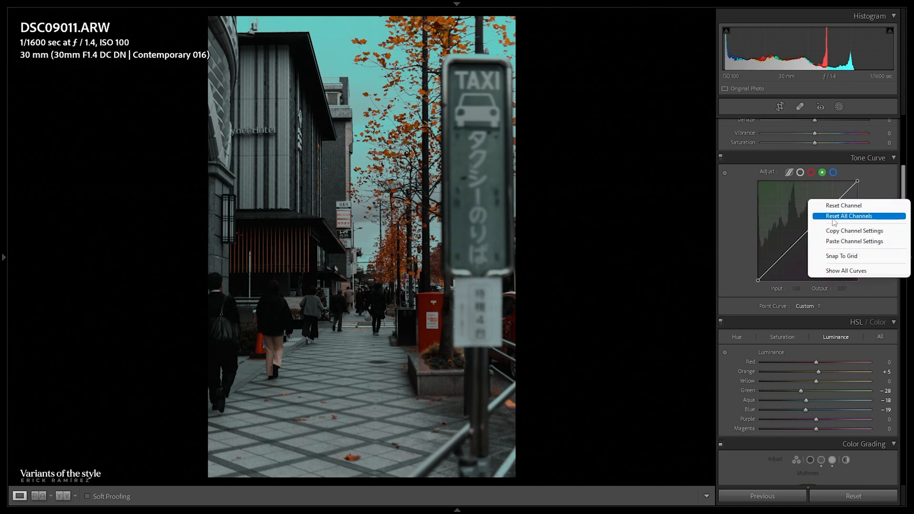
click(855, 241)
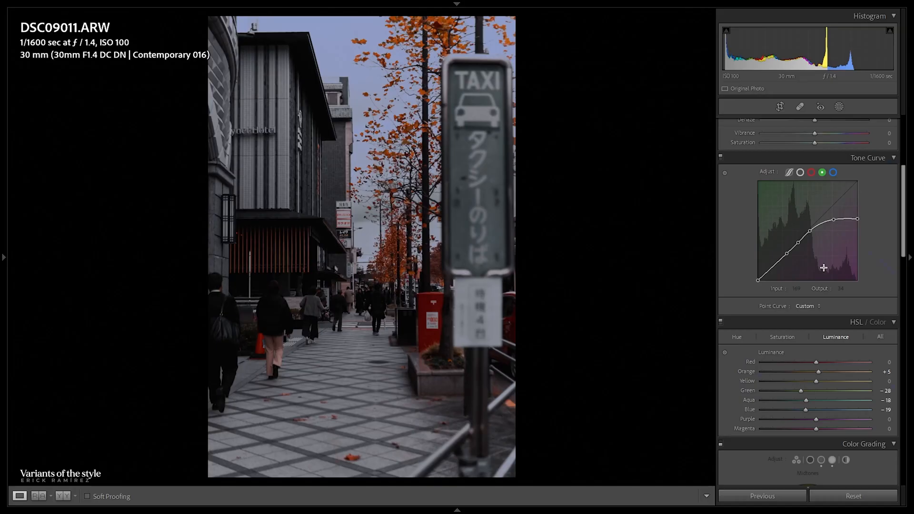
- Raise the green channel curve's highlights slightly above the diagonal and bring its white point back to output 255
drag(831, 218, 831, 205)
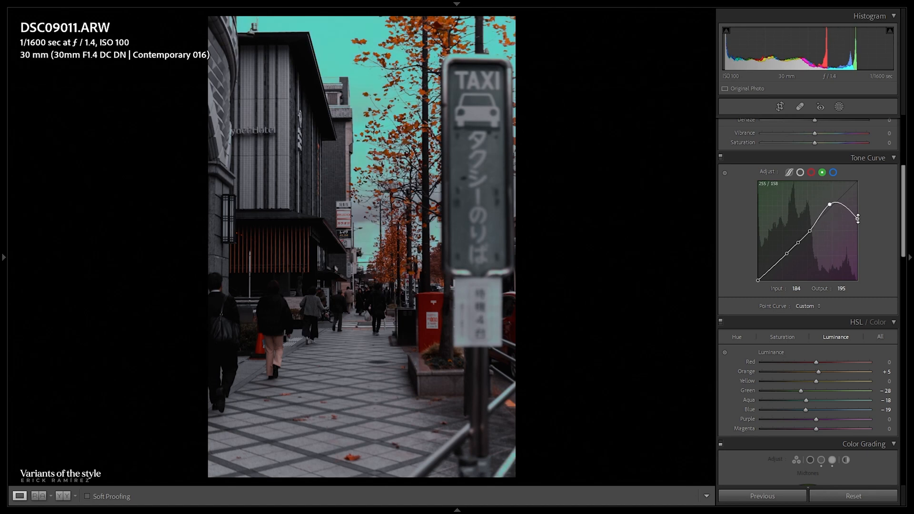
drag(857, 218, 869, 180)
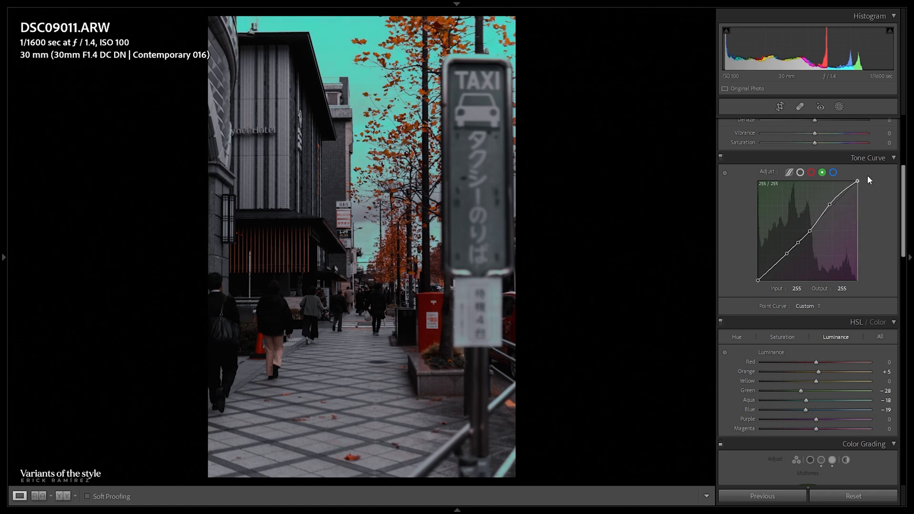
drag(858, 182, 831, 206)
click(811, 173)
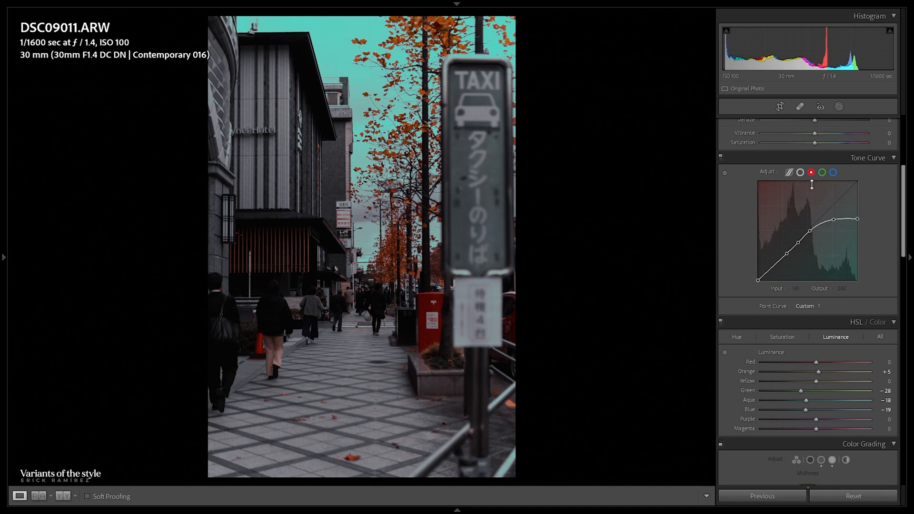
click(822, 172)
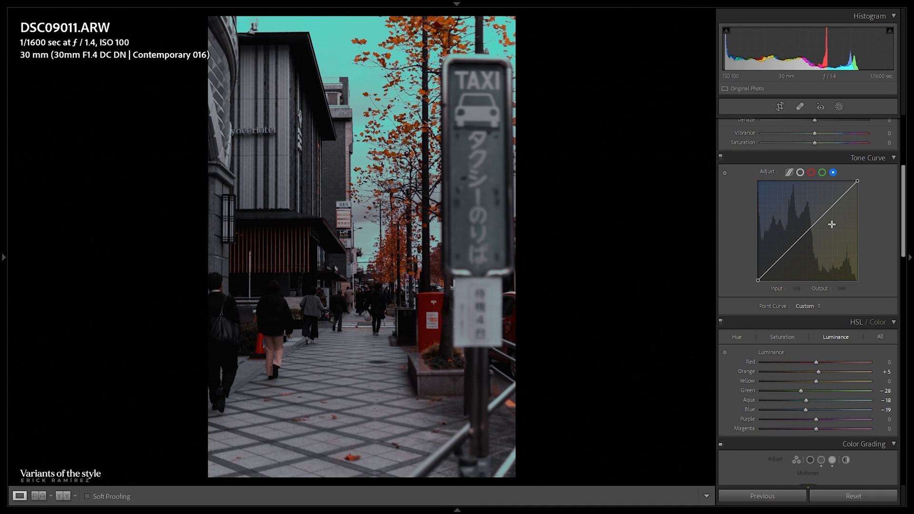
- Copy the green channel's curve settings and paste them onto the blue channel
click(822, 172)
right_click(812, 206)
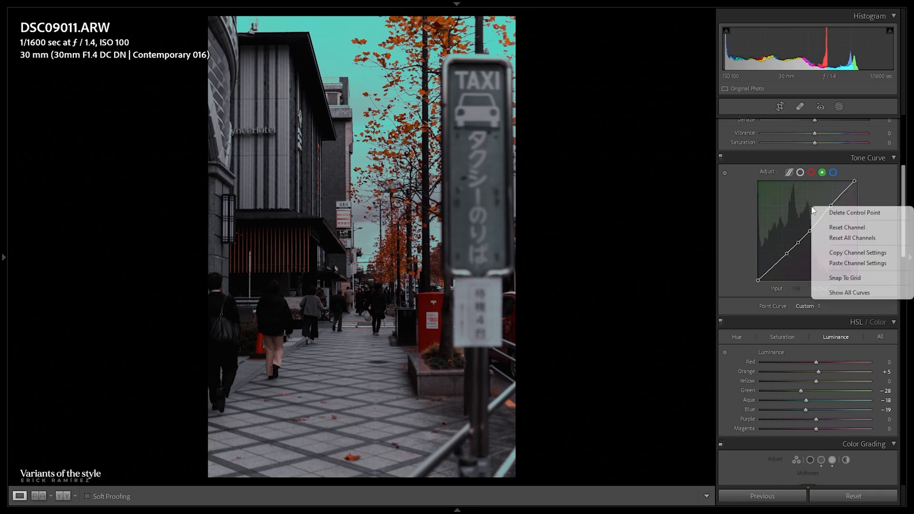
click(845, 253)
click(833, 172)
right_click(818, 212)
click(854, 253)
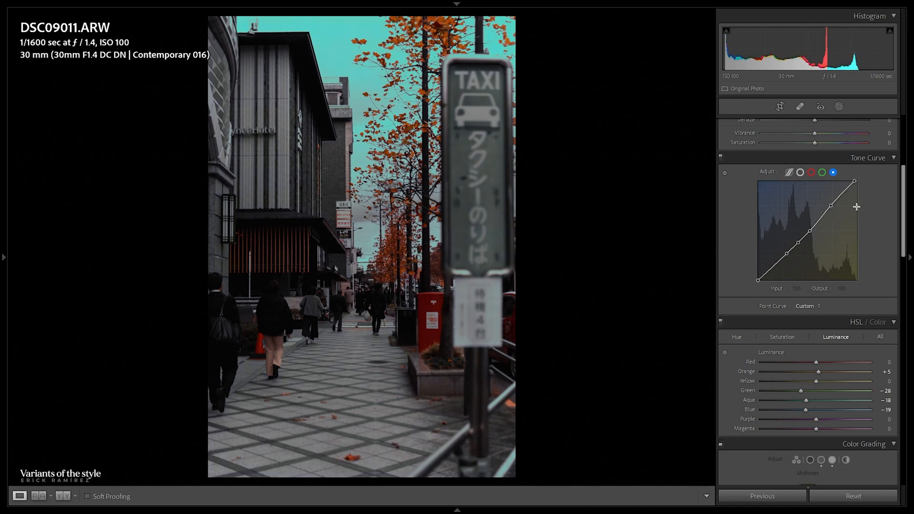
- Move the blue curve's white point to input 237, output 255, inspect the sky and leaves up close, and compare before and after
drag(830, 206, 851, 182)
click(379, 75)
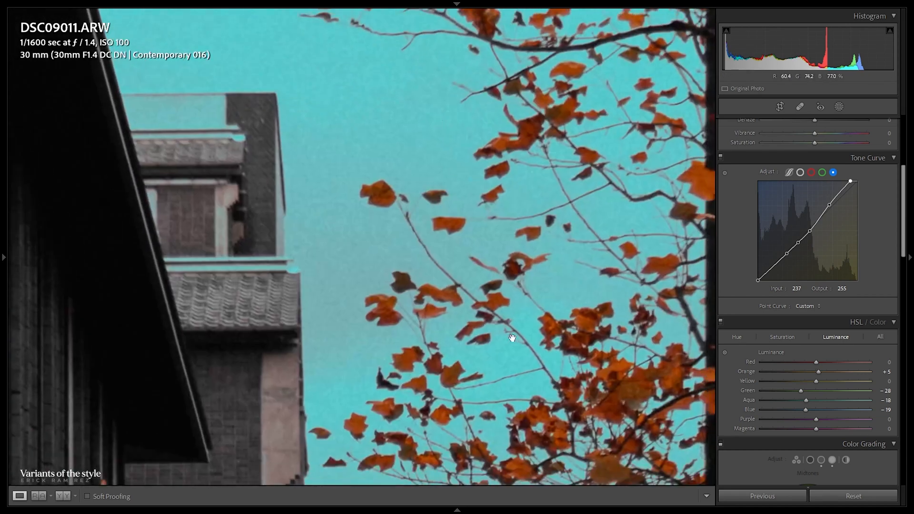
mouse_move(512, 338)
mouse_down()
mouse_move(495, 333)
mouse_move(510, 347)
mouse_up()
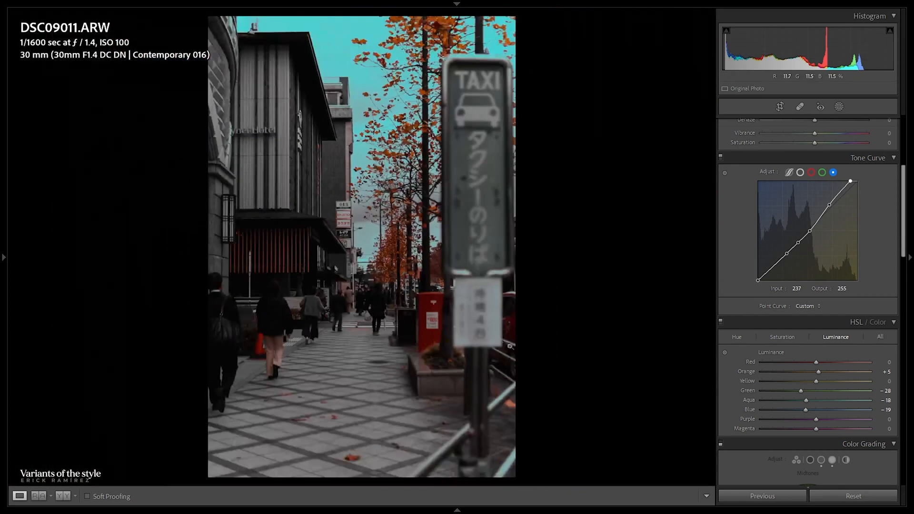
key(y)
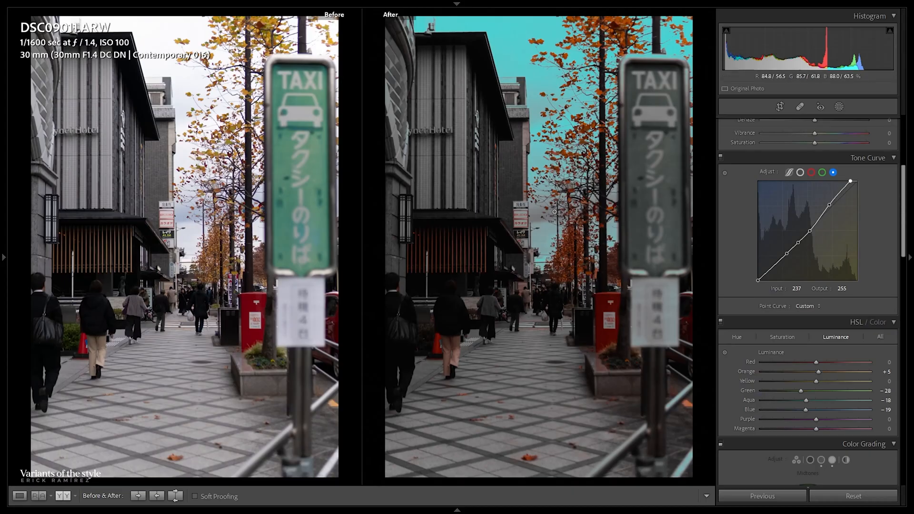
mouse_move(3, 129)
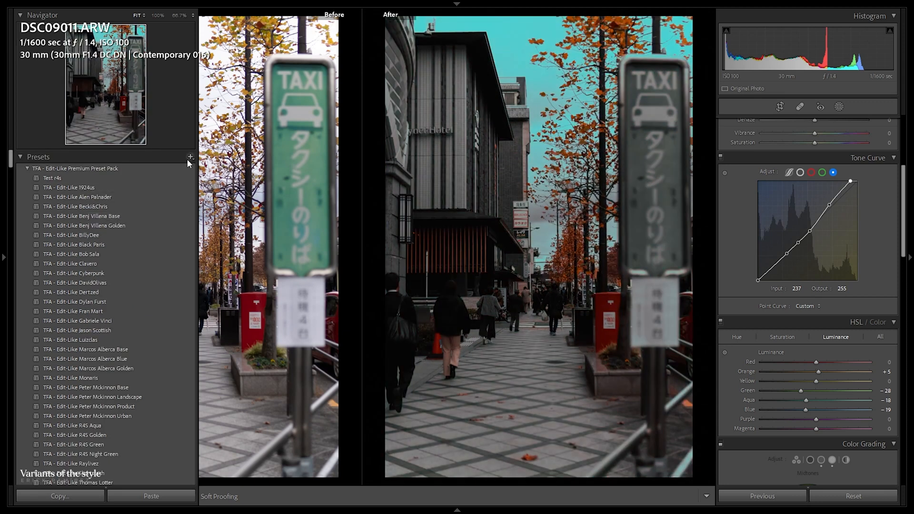
click(190, 157)
click(210, 167)
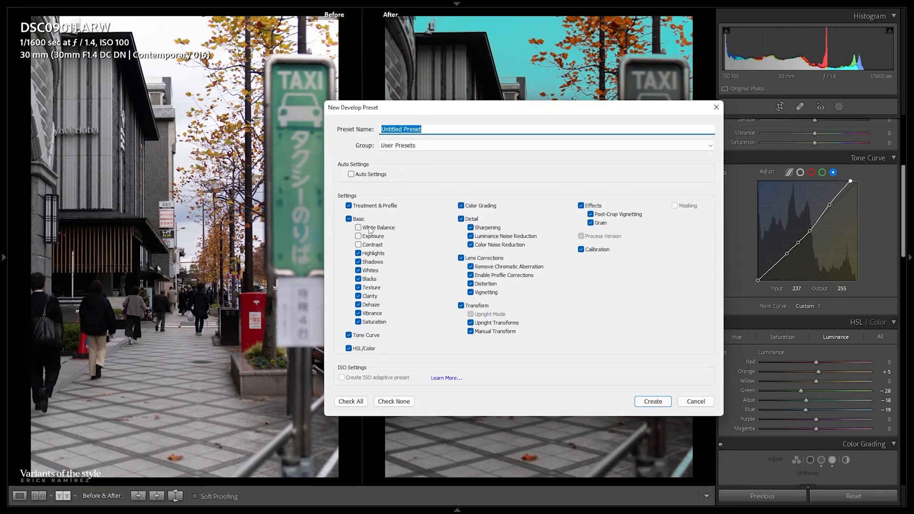
click(695, 401)
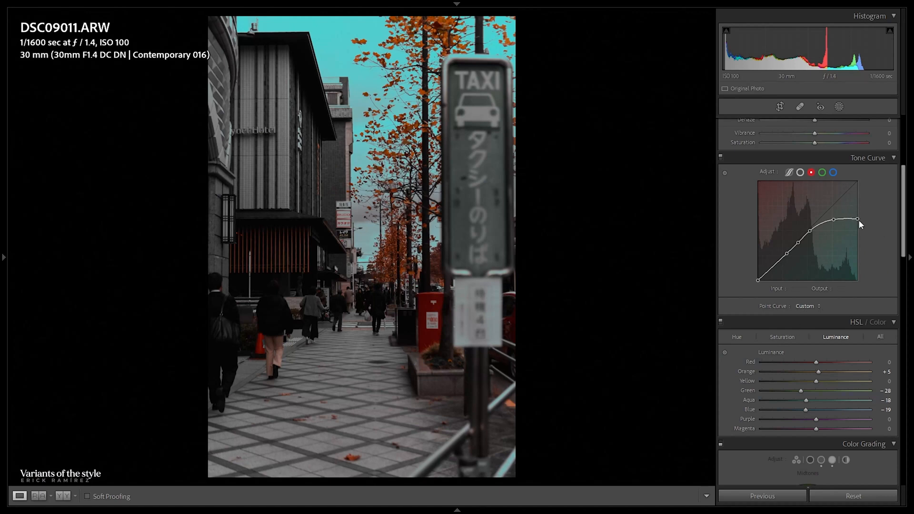
- Straighten the red channel curve by returning its white point to output 255 and removing its highlight and shadow points
drag(859, 219, 871, 180)
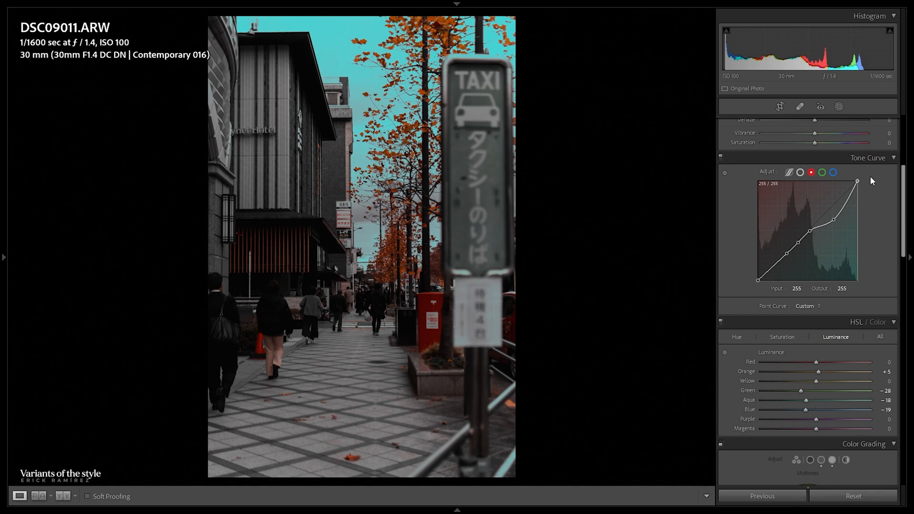
double_click(836, 222)
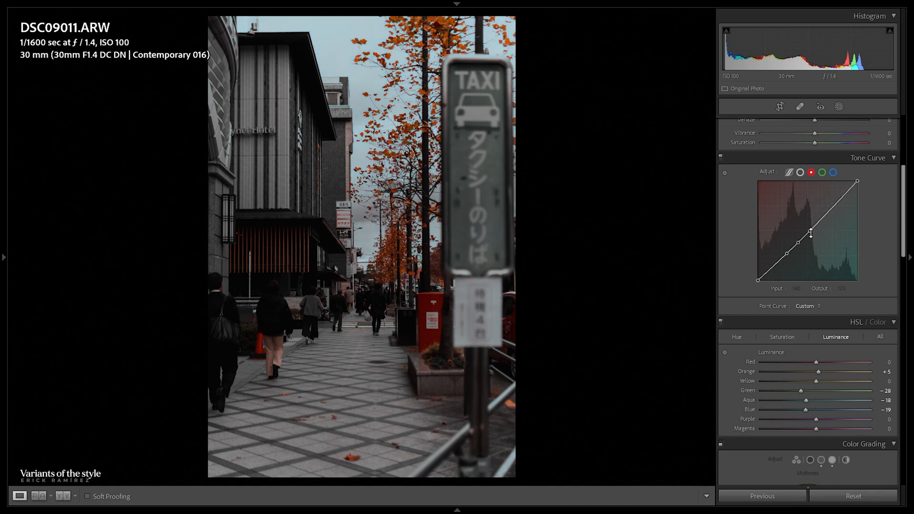
double_click(787, 254)
- Raise the green curve's highlights to output 194 at input 175, and lower the blue curve's white point to output 245
click(823, 173)
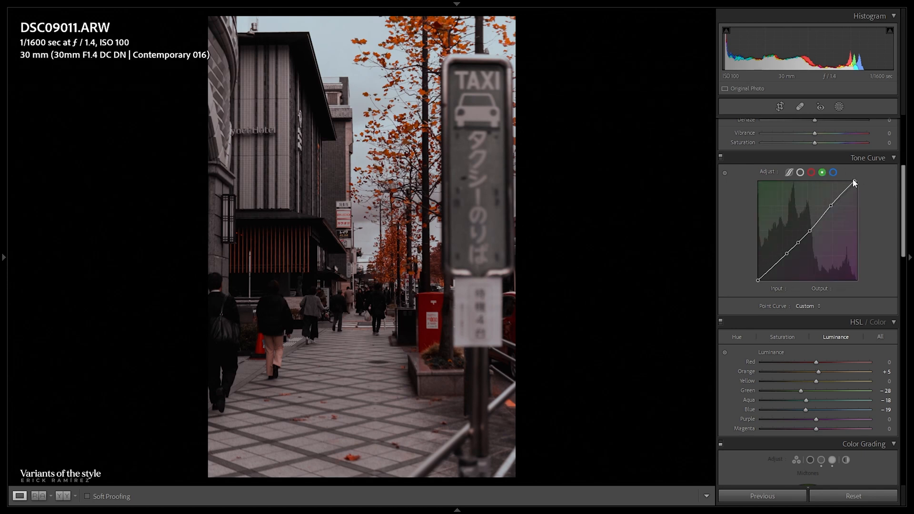
drag(853, 179, 828, 208)
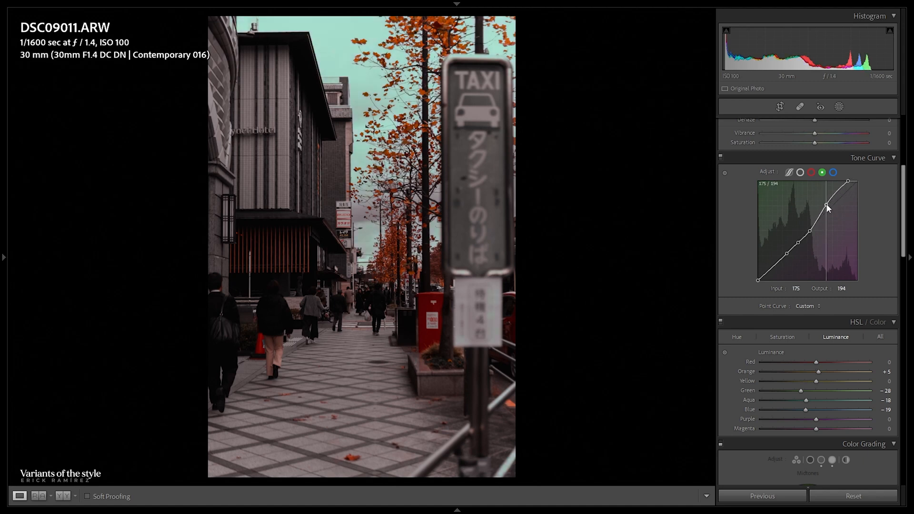
click(833, 172)
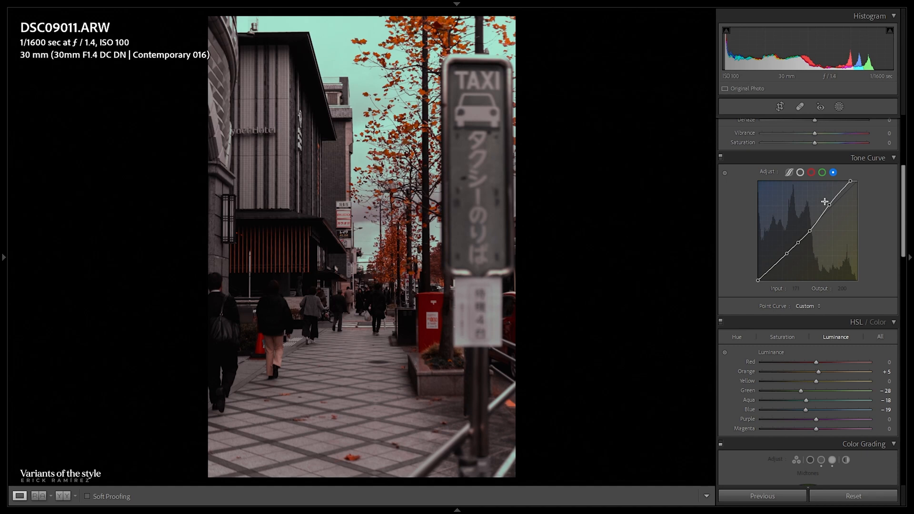
drag(828, 204, 871, 183)
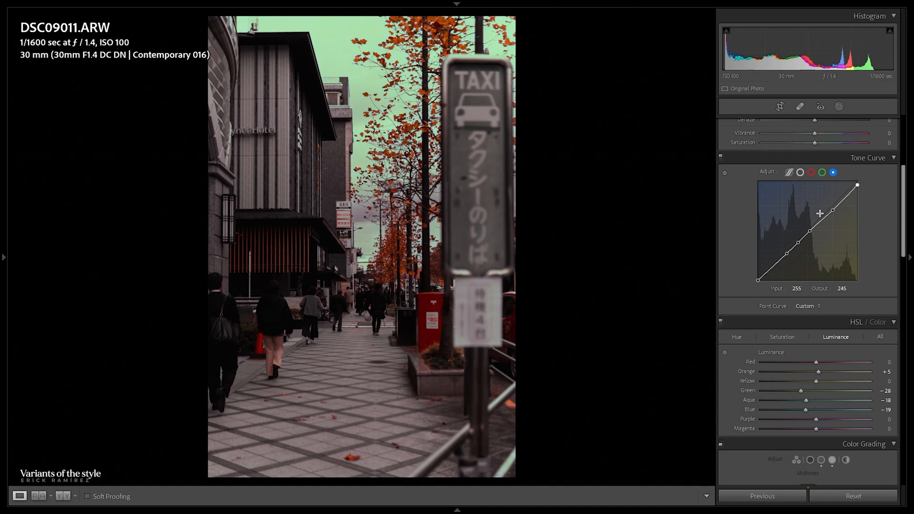
- Move the green curve's white point to input 225, and lower the main RGB curve's highlights to output 163 at input 193
click(822, 172)
drag(843, 182, 845, 180)
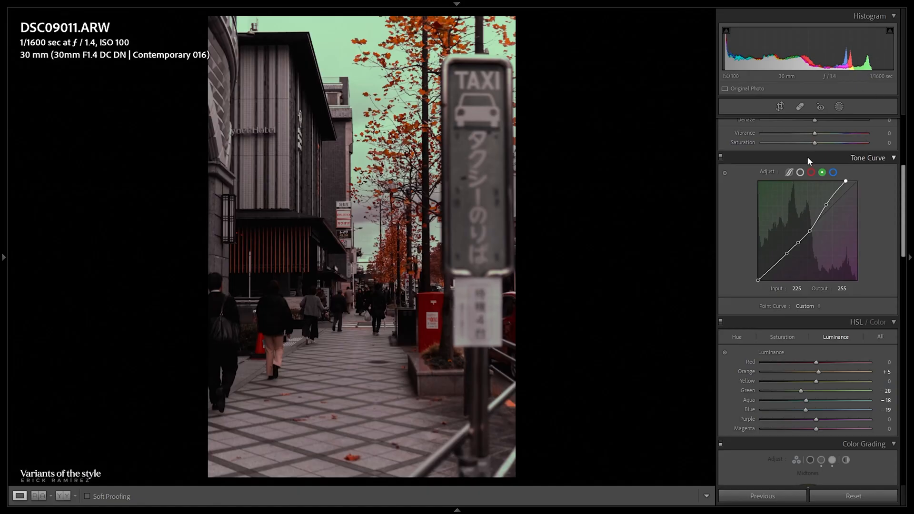
click(800, 173)
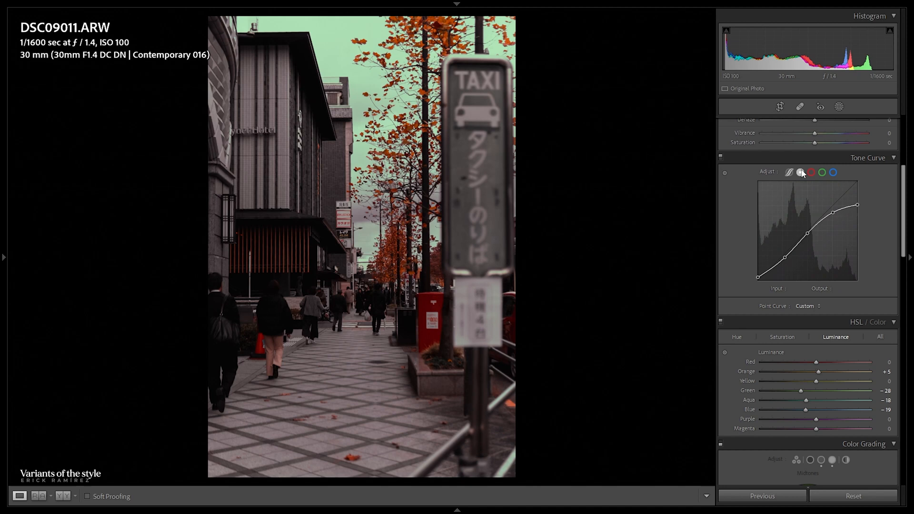
drag(857, 208, 833, 216)
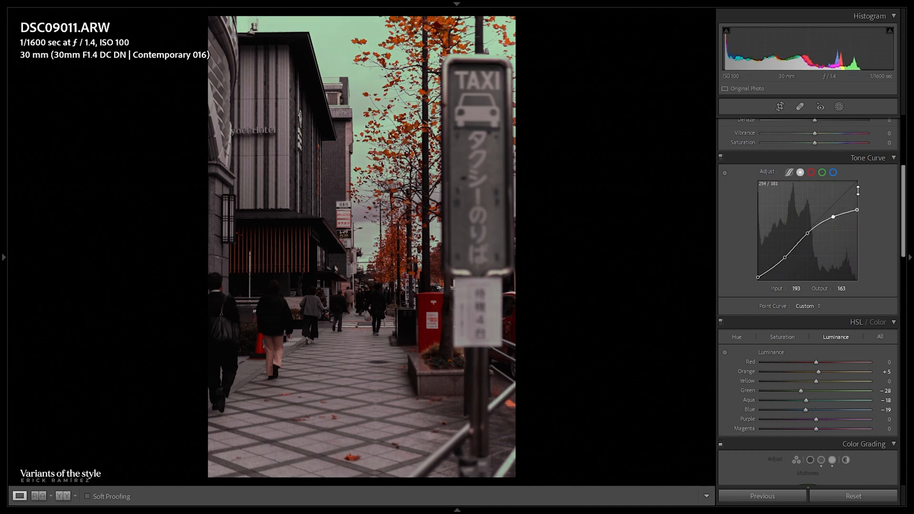
- Re-enable Color Grading and remove the tint from the midtones
scroll(786, 338, down, 4)
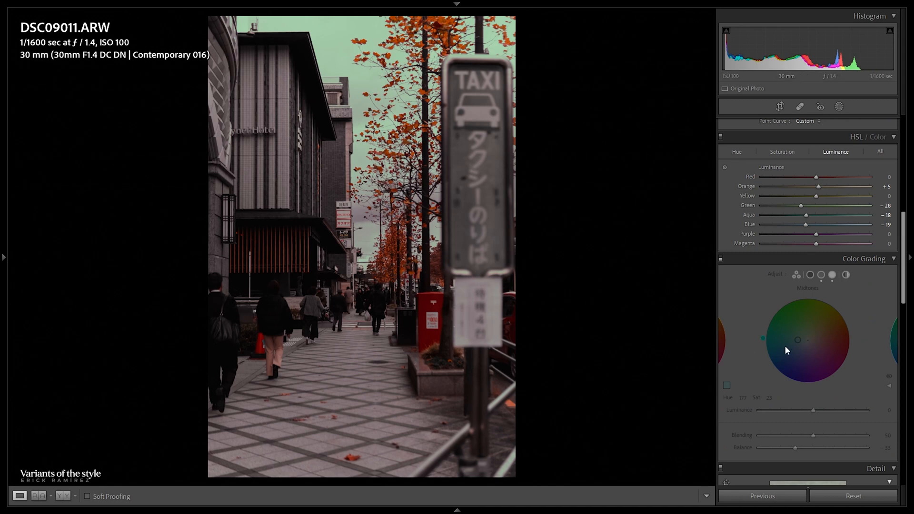
click(721, 259)
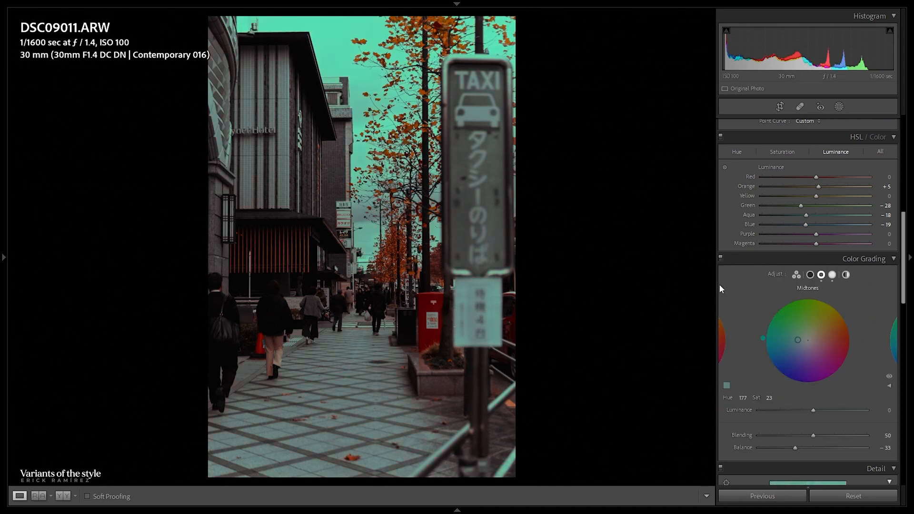
mouse_move(797, 340)
mouse_down()
mouse_move(810, 339)
mouse_move(808, 347)
mouse_up()
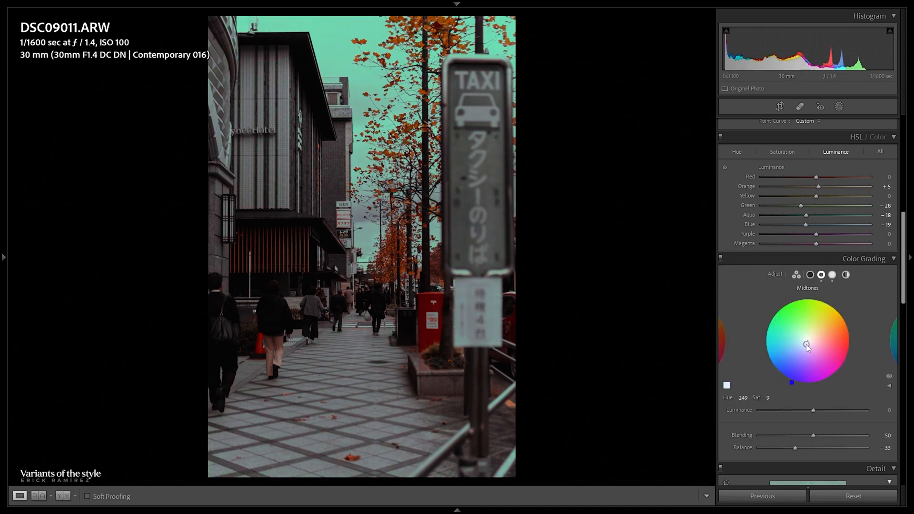
- Tint the Color Grading highlights green with hue 98 and saturation 78, and lower their luminance
click(832, 275)
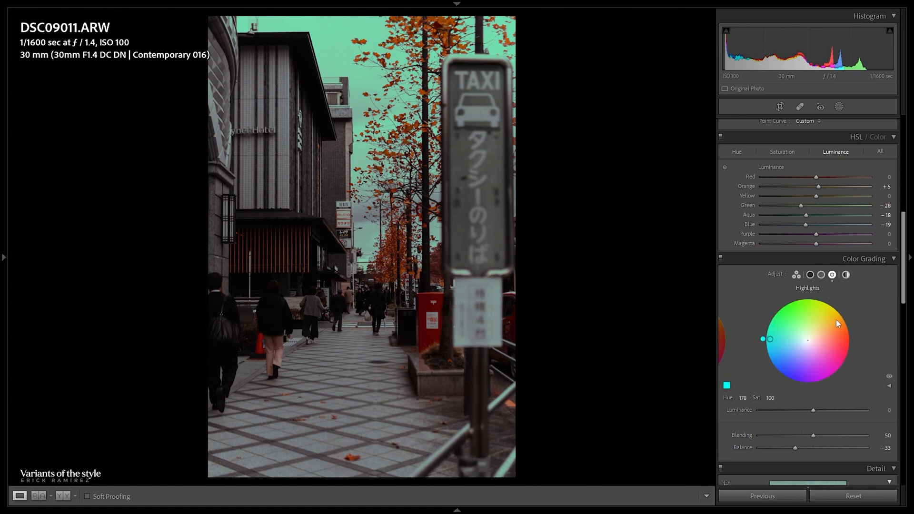
drag(765, 343, 801, 296)
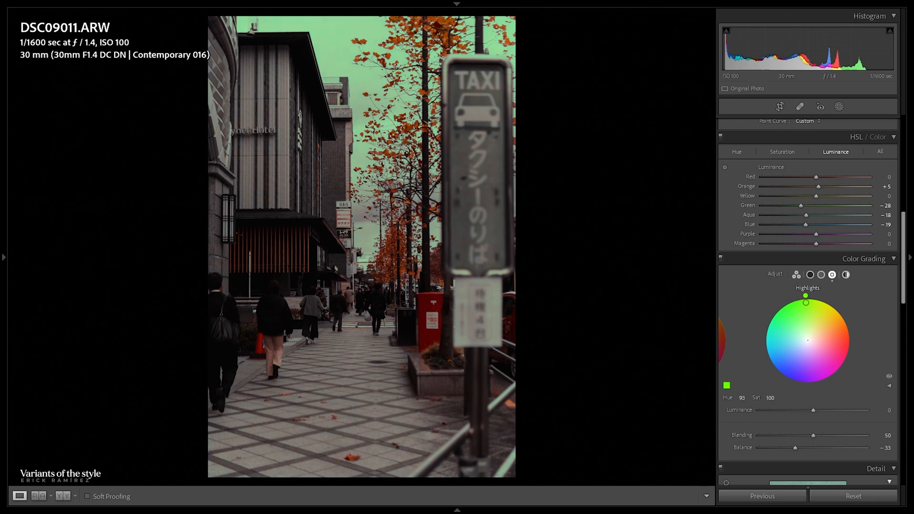
mouse_move(807, 296)
mouse_down()
mouse_move(764, 330)
mouse_move(802, 297)
mouse_up()
drag(810, 296, 801, 296)
click(770, 398)
text(7)
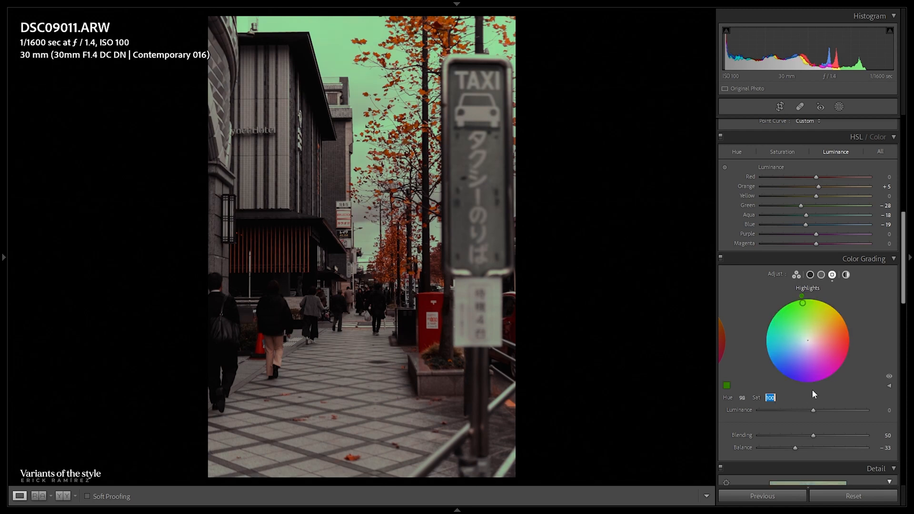
text(8)
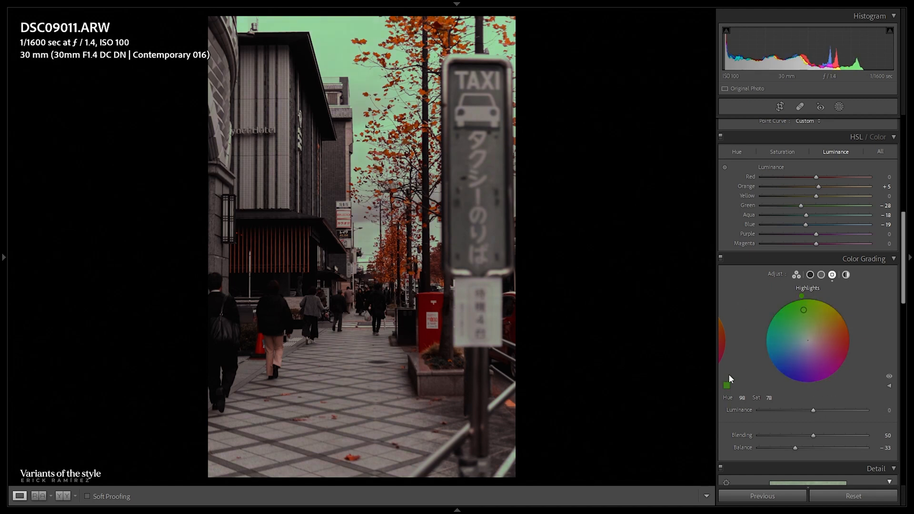
drag(812, 412, 795, 412)
scroll(807, 410, up, 5)
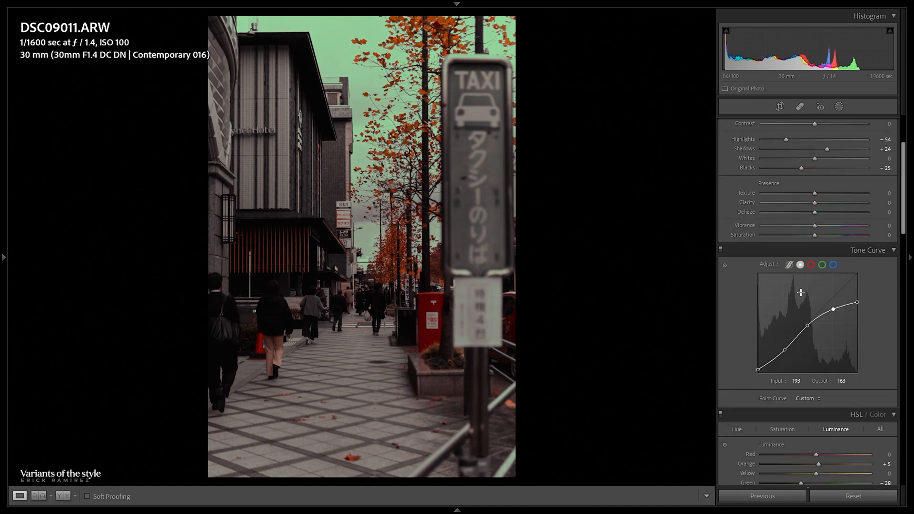
- Compare the before and after views of the taxi sign photo, and raise the green curve's highlights to output 207 at input 172
key(y)
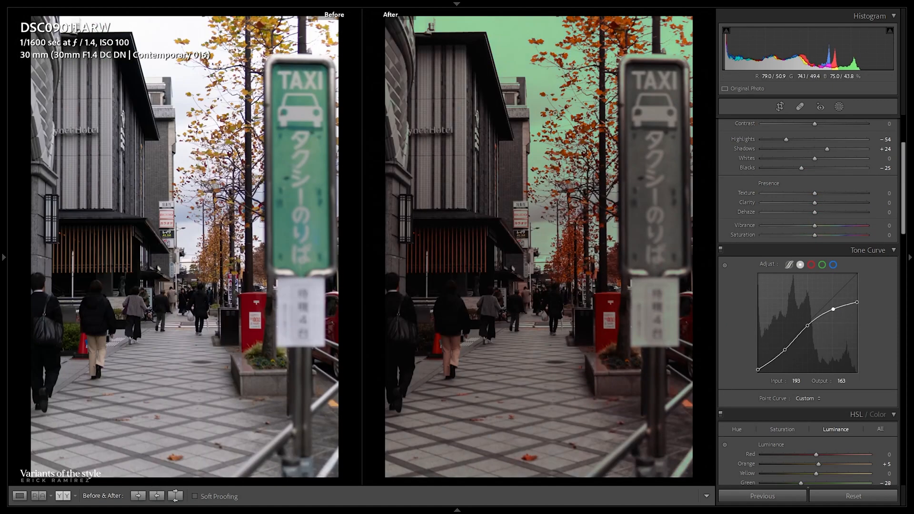
key(y)
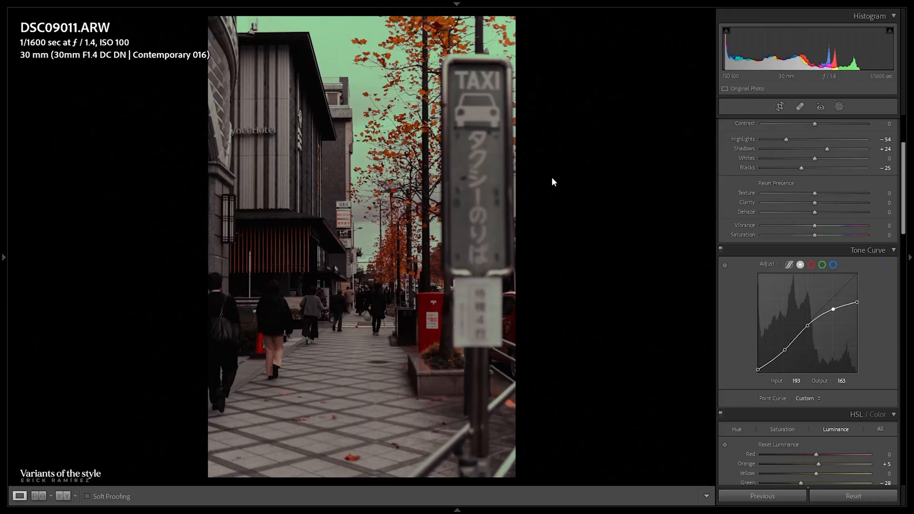
key(alt+Tab)
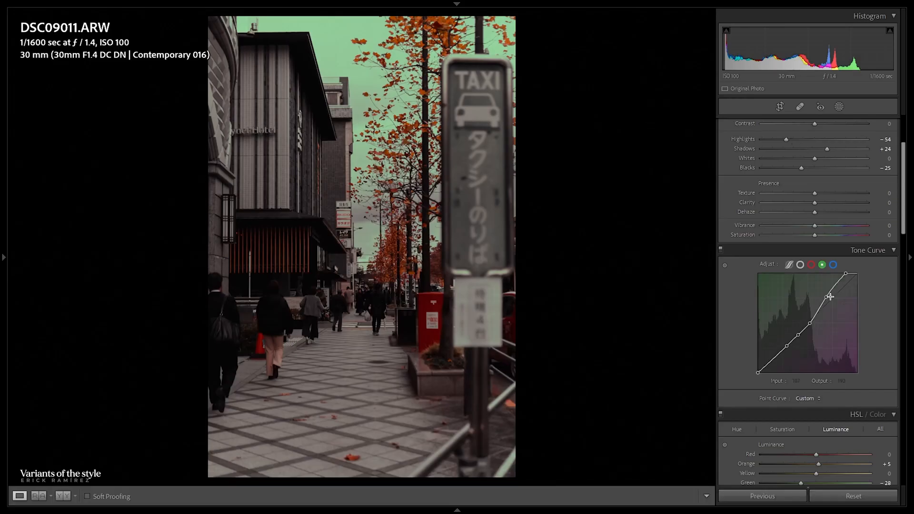
drag(826, 295, 827, 296)
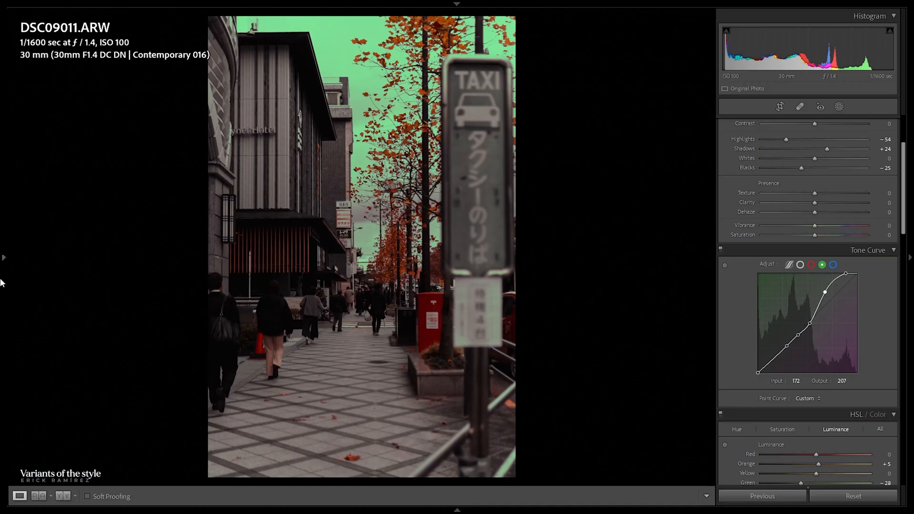
- Save the green grade of the taxi sign photo as a new develop preset
mouse_move(1, 286)
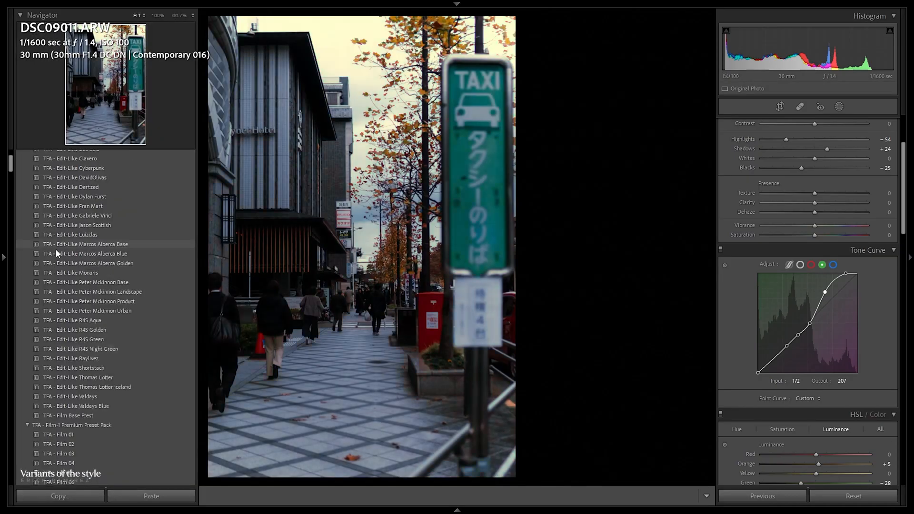
scroll(169, 177, up, 5)
click(190, 157)
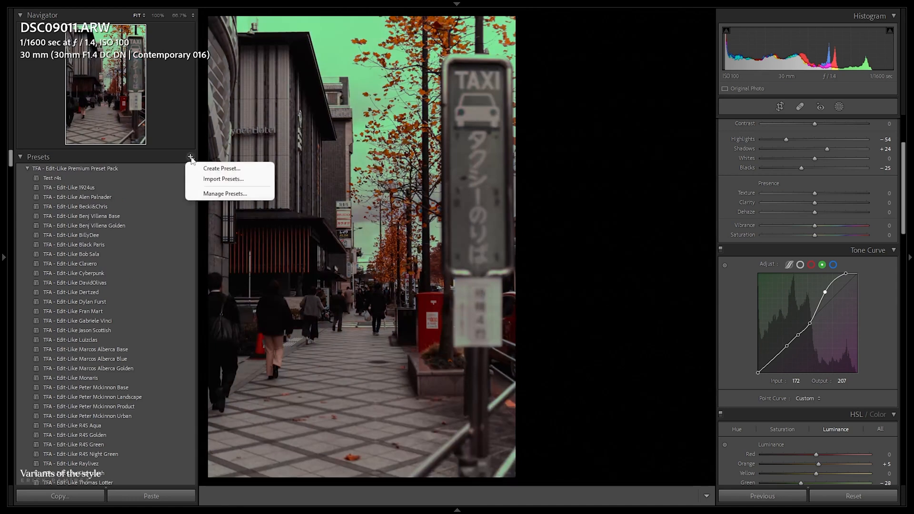
click(211, 168)
click(696, 402)
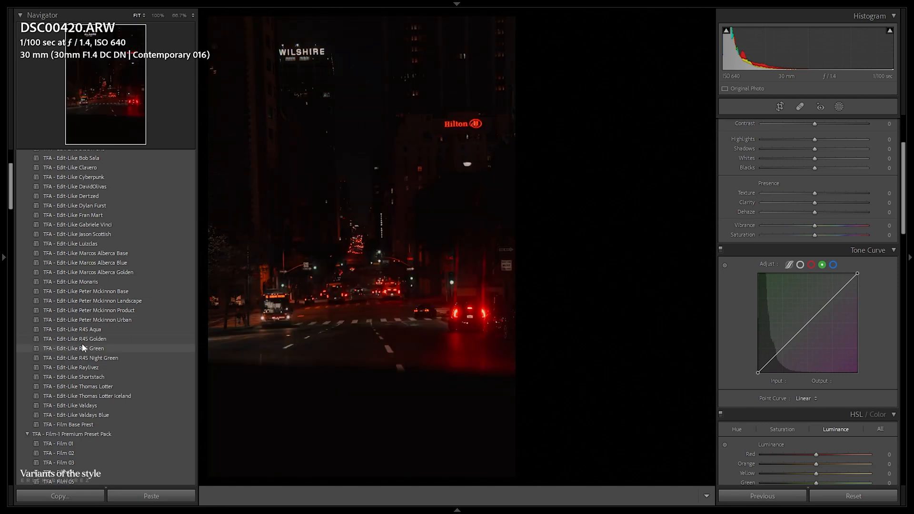
- Apply the TFA - Edit-Like R4S Green preset to night street photo DSC00420 and inspect its lit sign and street lights up close
click(81, 345)
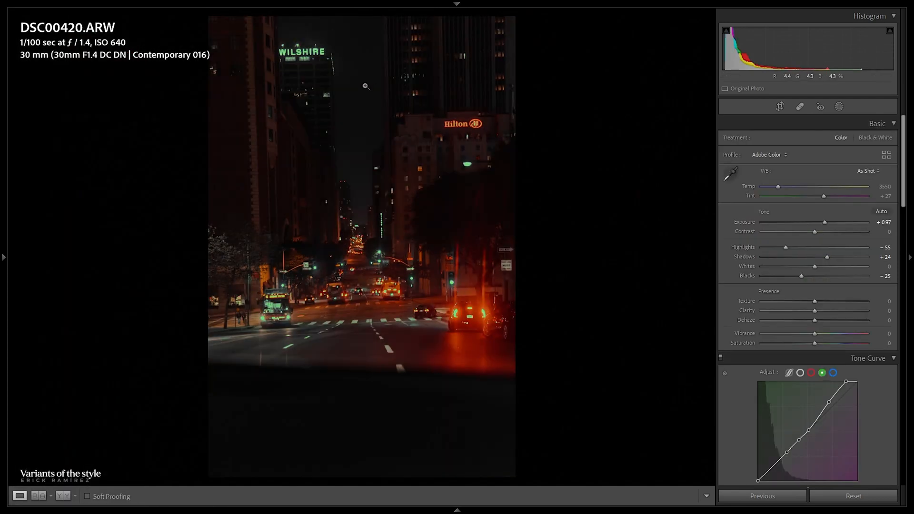
click(290, 61)
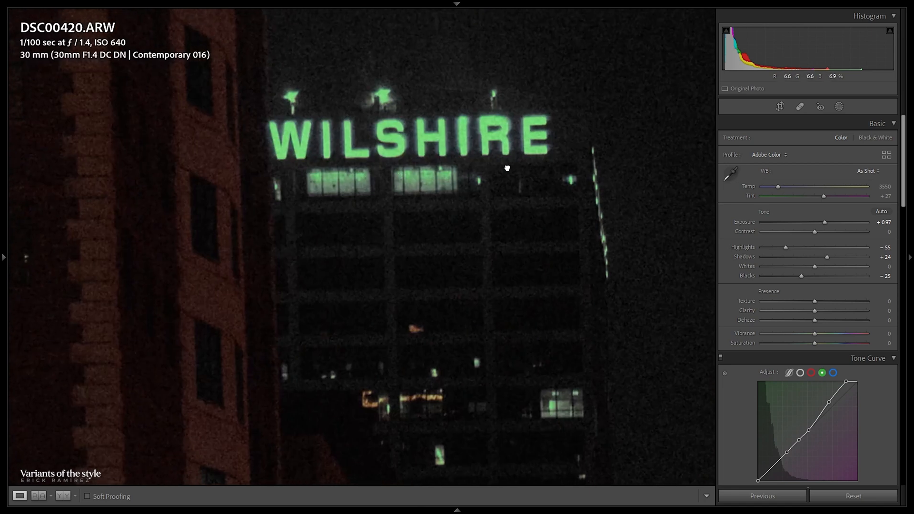
click(507, 168)
click(276, 305)
click(344, 358)
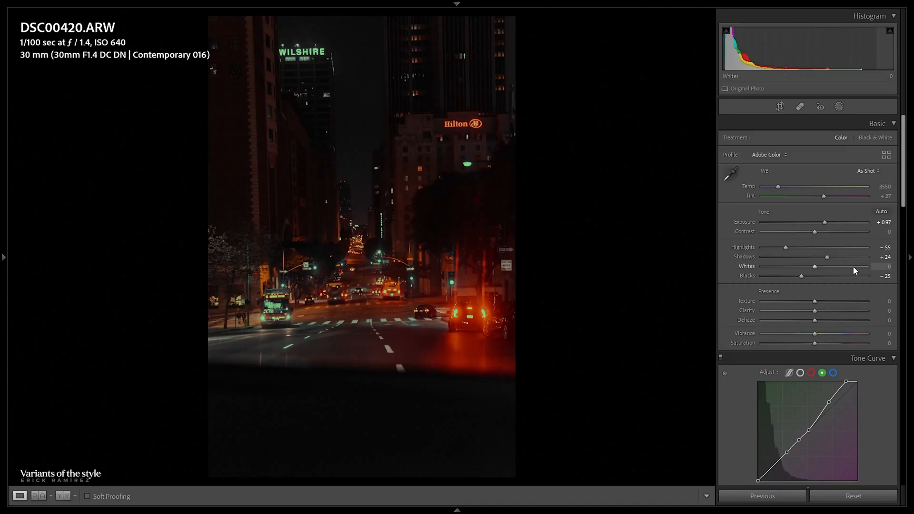
- Tint the Color Grading shadows green with hue 95 and saturation 35
scroll(810, 285, down, 5)
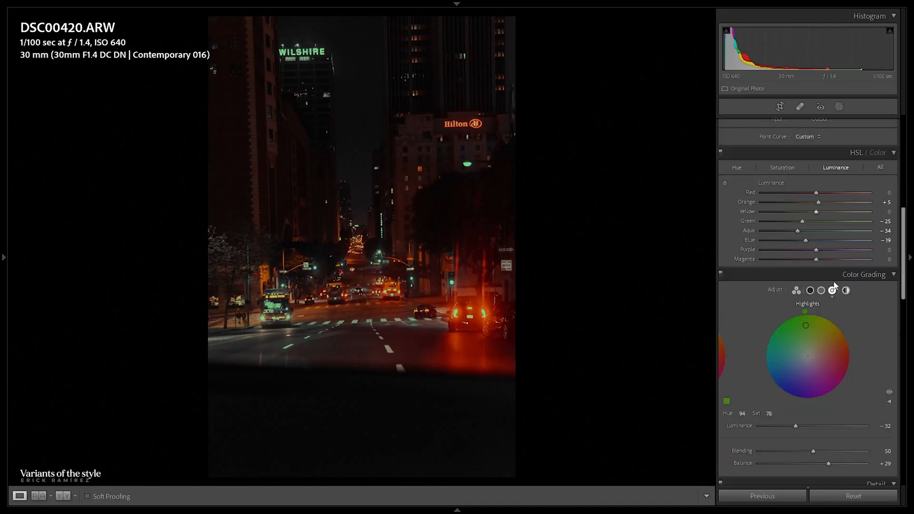
click(810, 290)
scroll(815, 292, down, 2)
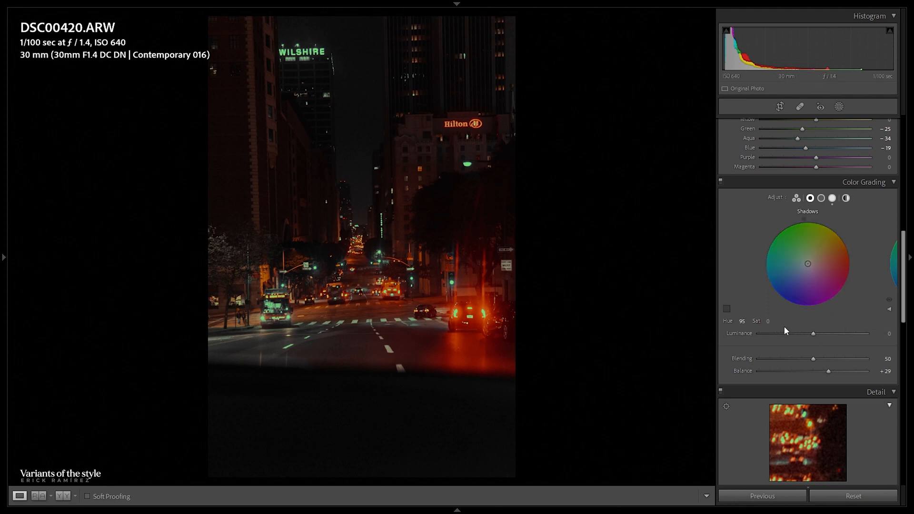
drag(769, 322, 809, 323)
click(770, 321)
text(30)
key(Return)
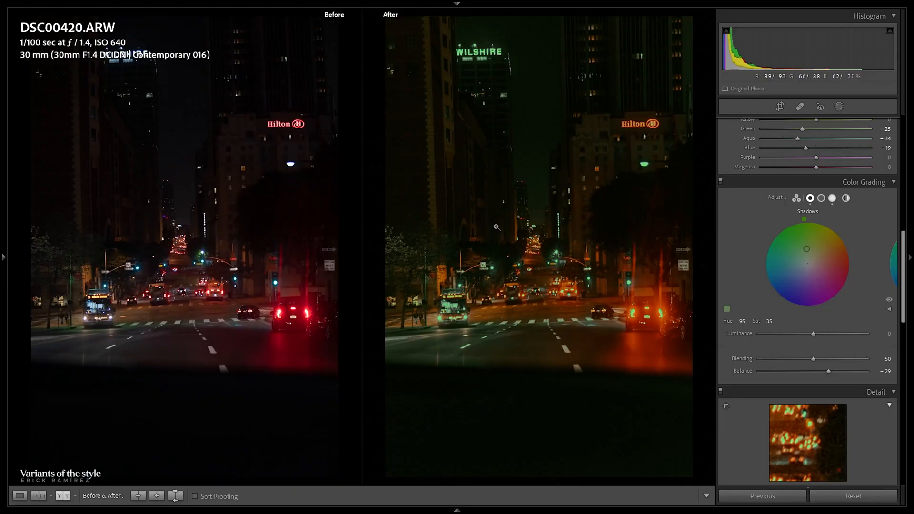
- Set Dehaze to -21 on the night street photo, and inspect the car lights and the Wilshire sign up close
scroll(892, 240, up, 5)
key(y)
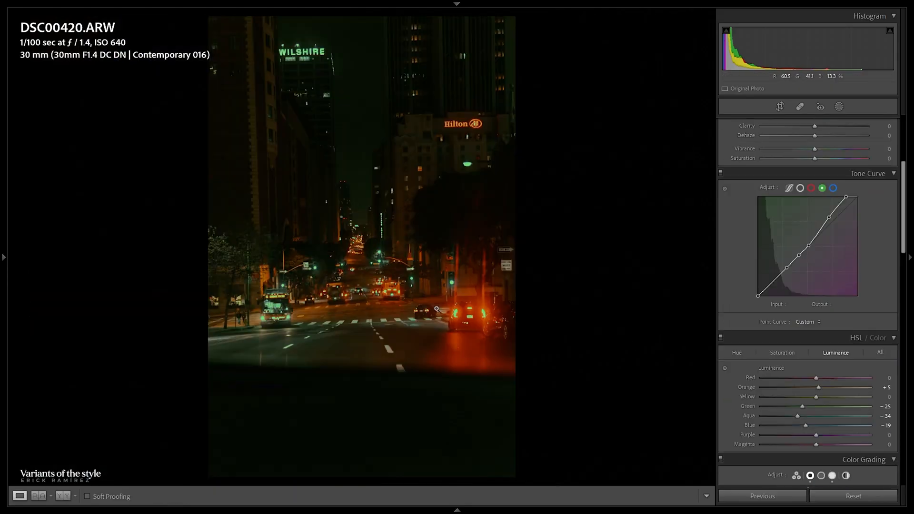
click(414, 344)
drag(438, 347, 325, 363)
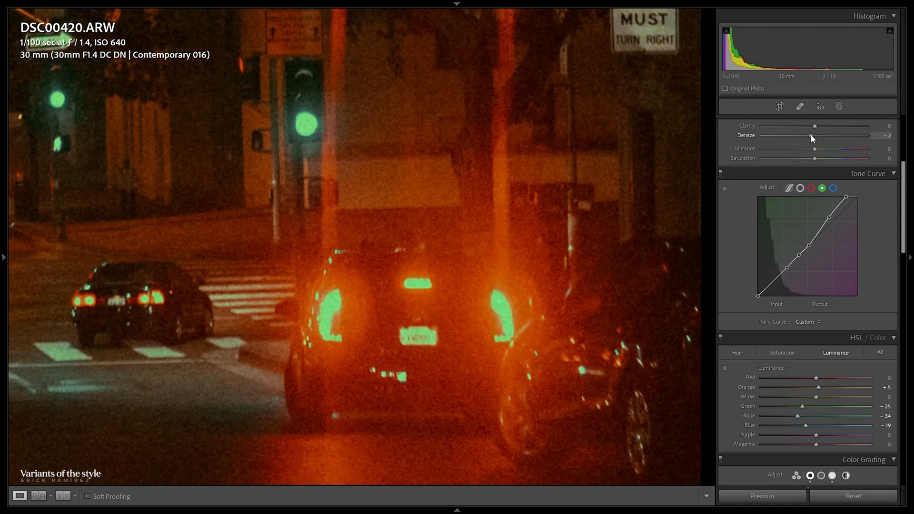
drag(810, 136, 790, 137)
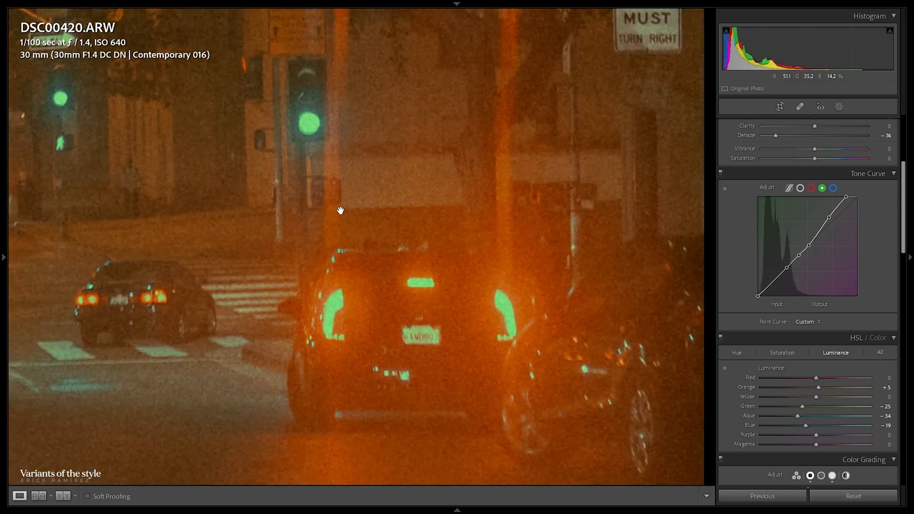
click(340, 211)
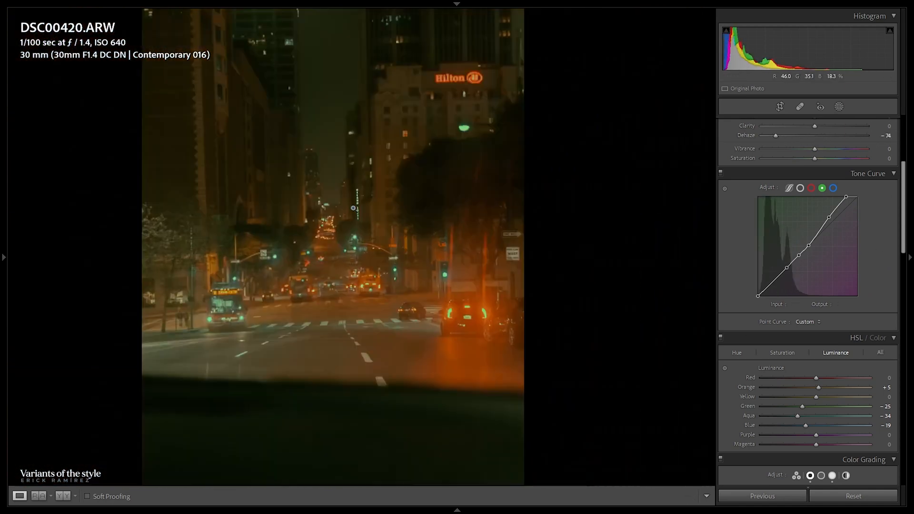
drag(788, 135, 810, 137)
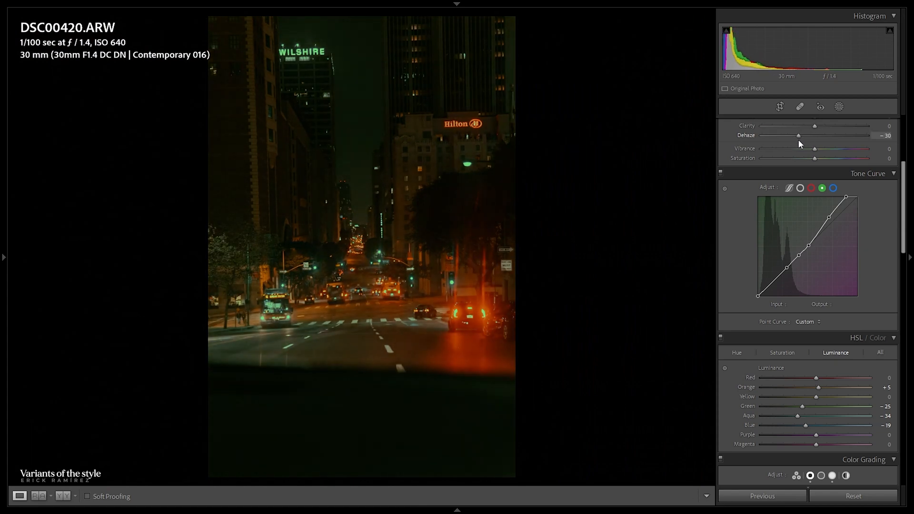
drag(804, 139, 802, 139)
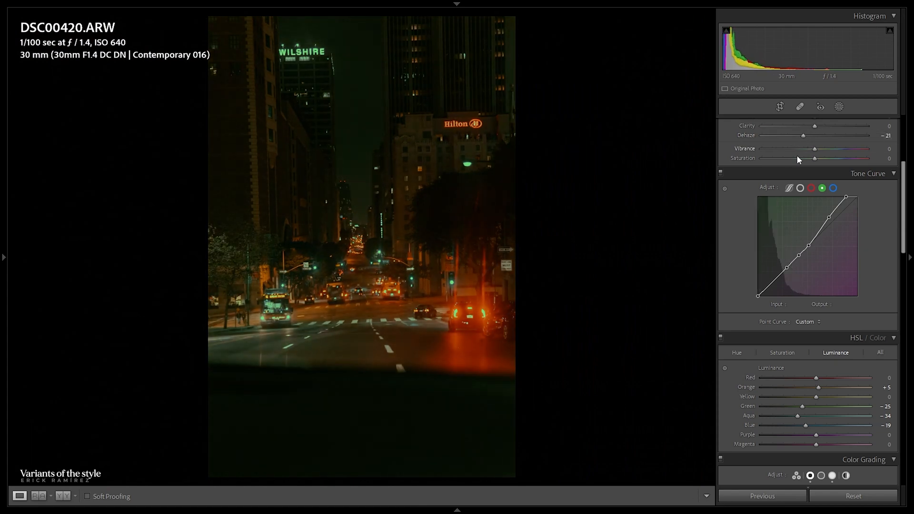
click(349, 40)
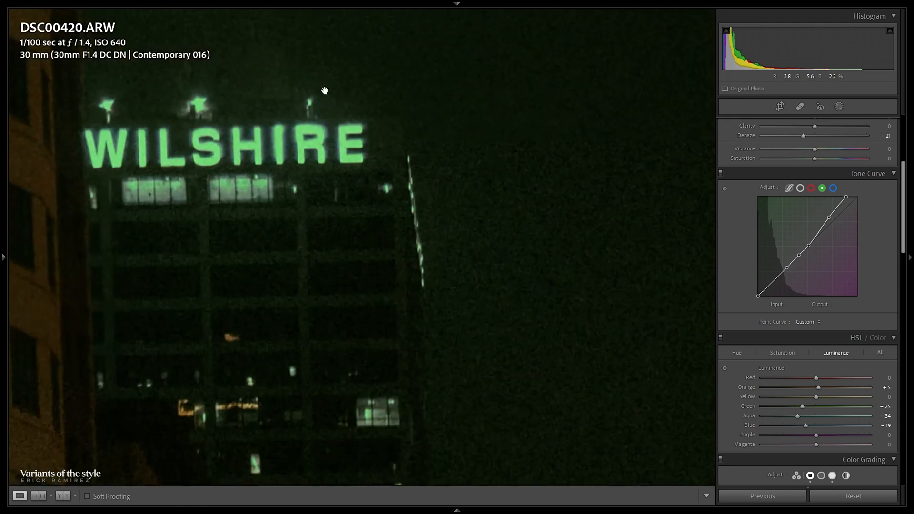
click(417, 318)
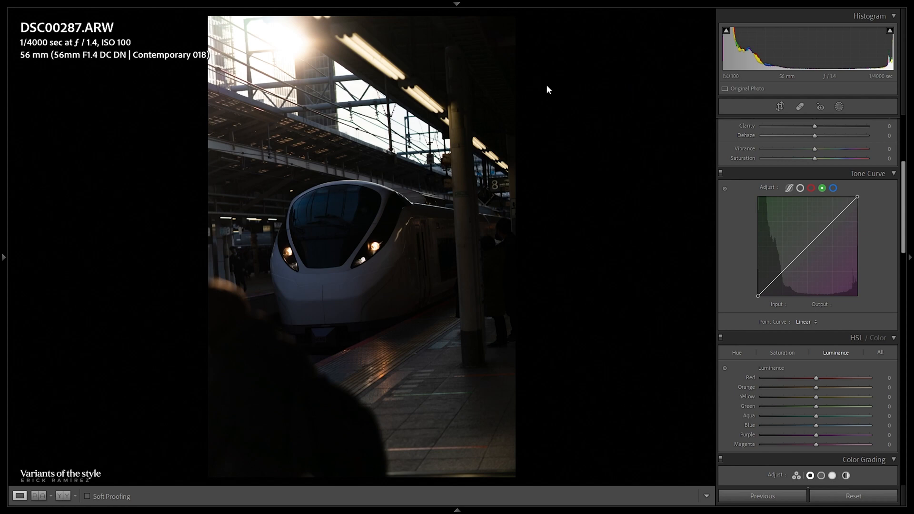
- Try the R4S Aqua, R4S Green and R4S Night Green presets on train photo DSC00287, and settle on R4S Green
key(F7)
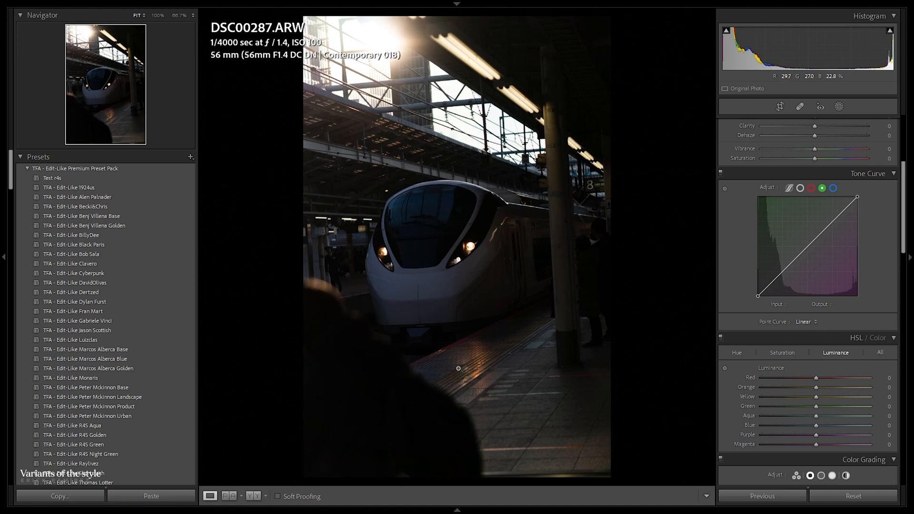
click(141, 424)
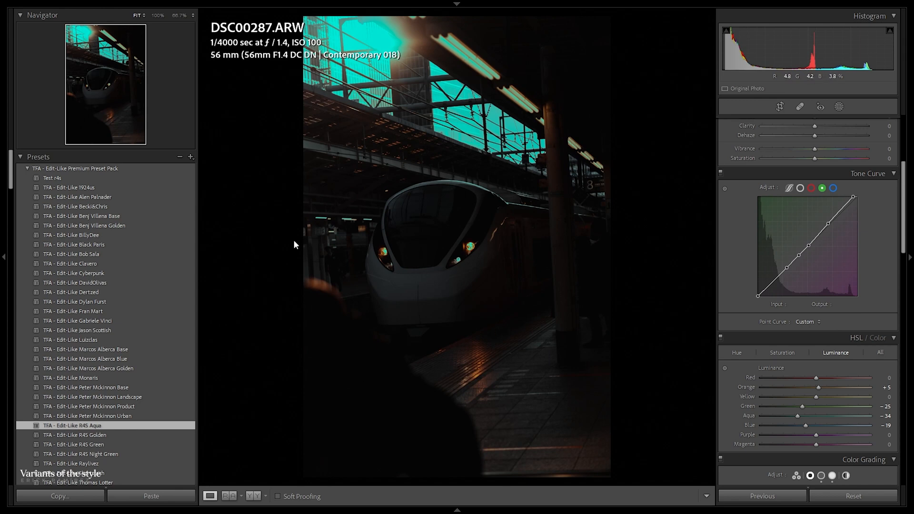
click(117, 445)
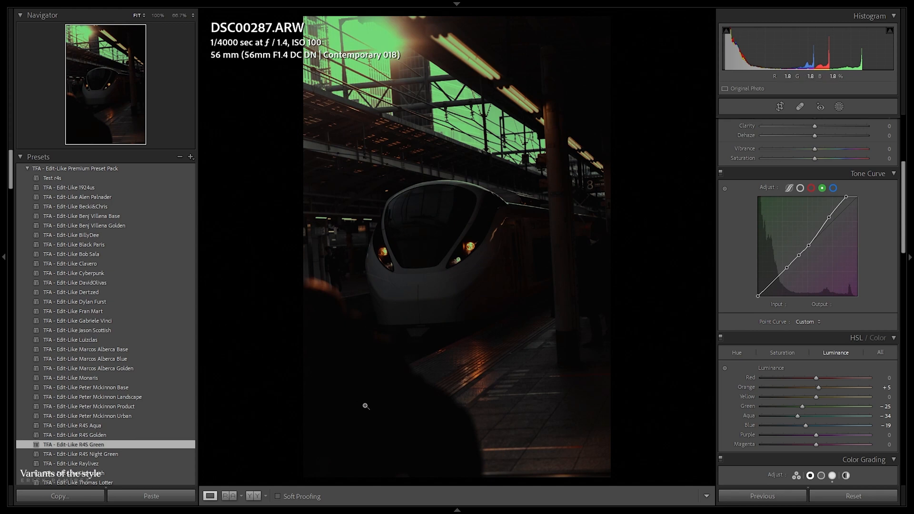
click(118, 456)
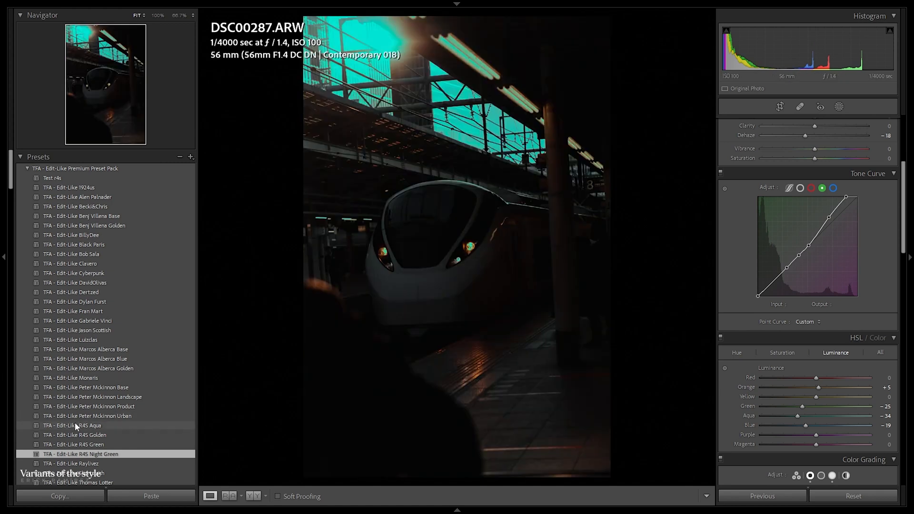
click(76, 426)
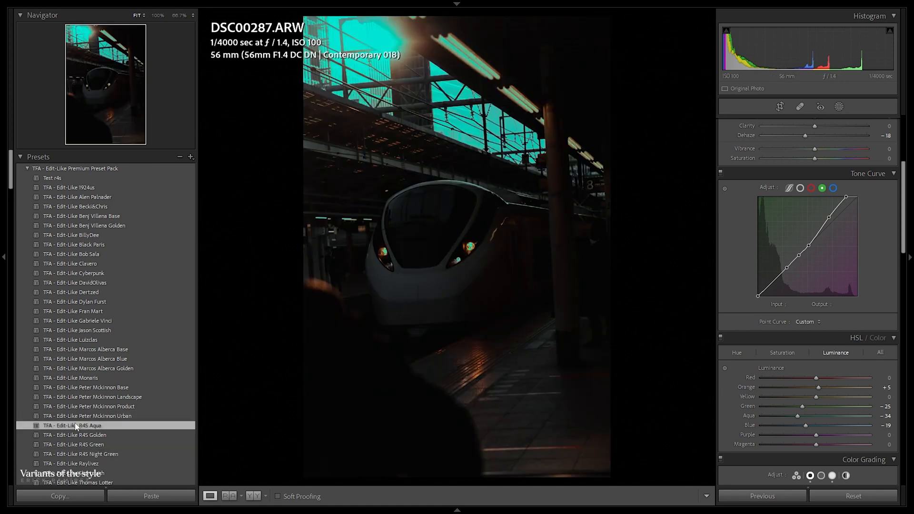
click(90, 444)
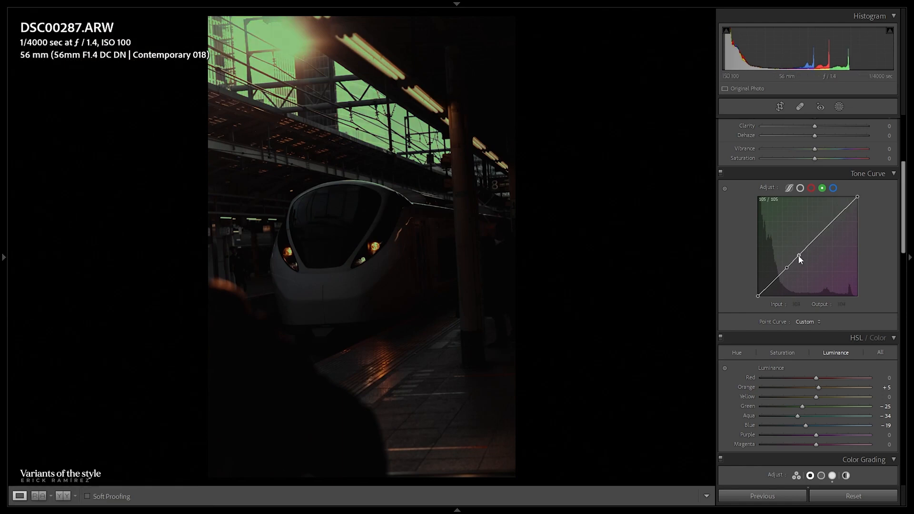
- Remove the added points from the green and blue curves of the train photo to make both curves linear
double_click(799, 255)
double_click(787, 268)
click(833, 188)
double_click(839, 219)
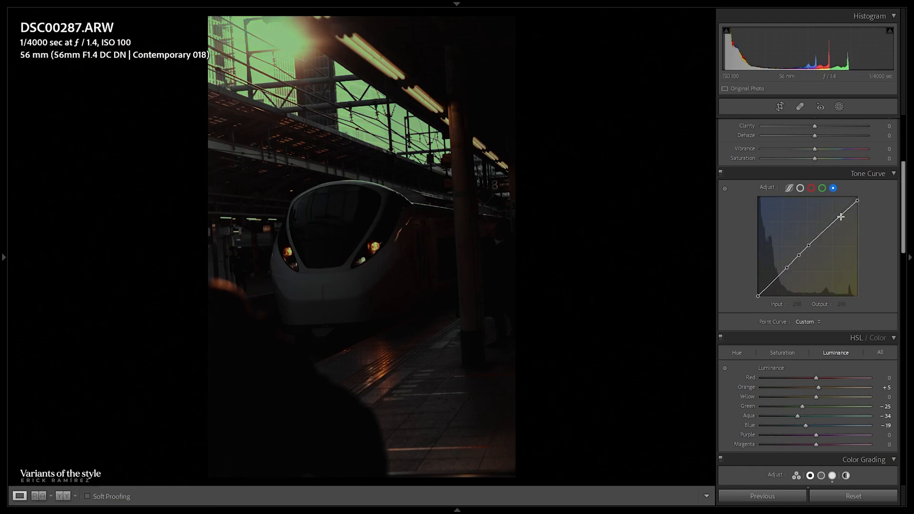
click(800, 189)
click(833, 188)
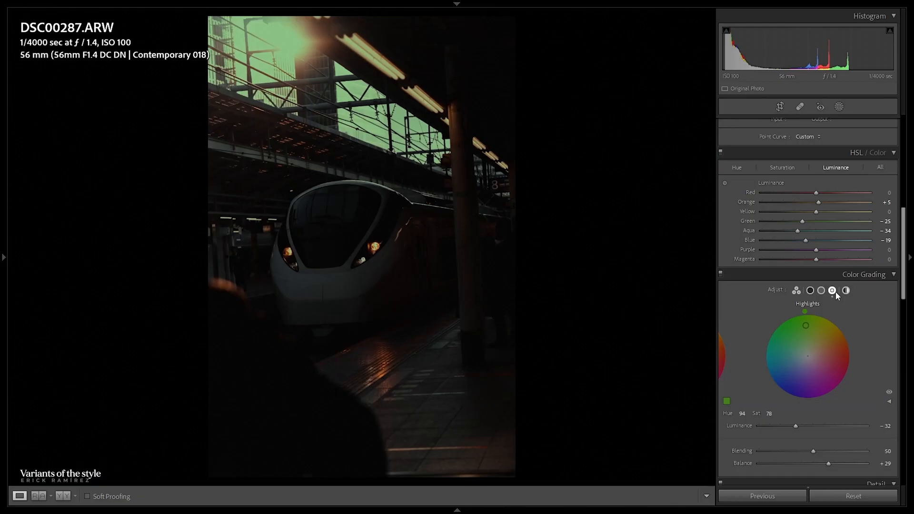
- Remove the tint from the Color Grading highlights by setting their saturation to 0
drag(806, 326, 807, 348)
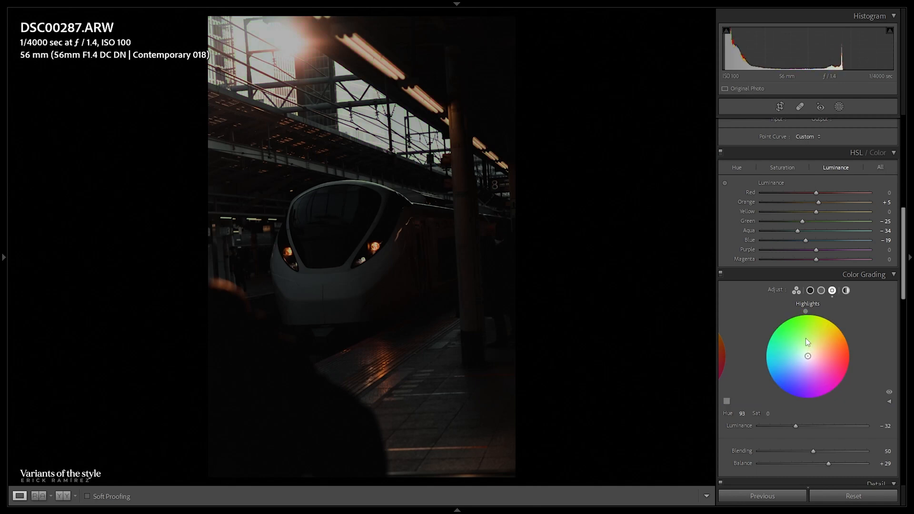
scroll(805, 275, up, 6)
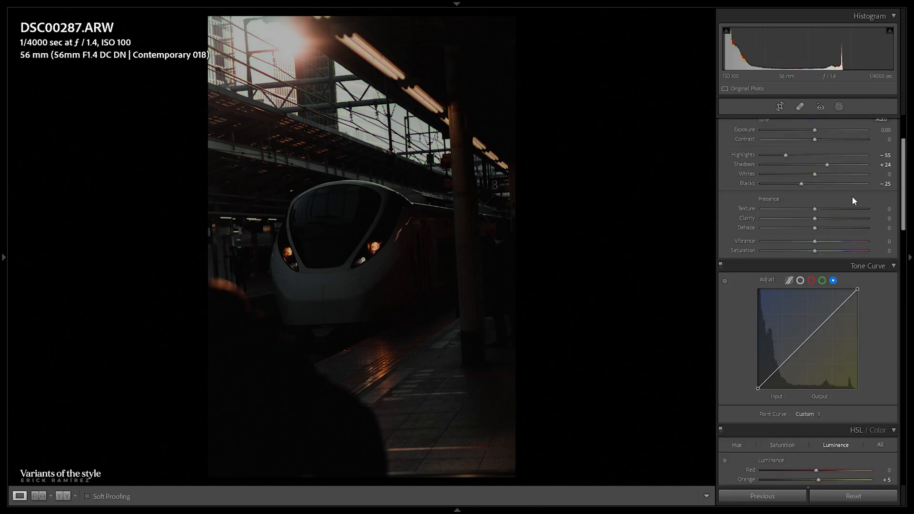